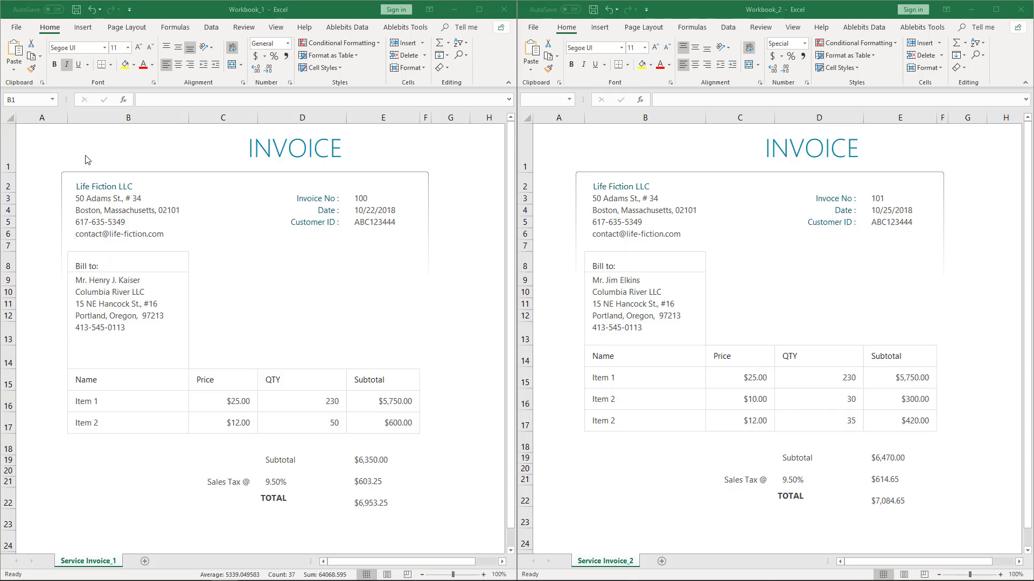
# Step: Select the invoice ranges in both workbooks, then bring up the Ablebits Data tools in Workbook_1
pyautogui.click(92, 141)
pyautogui.hotkey('ctrl', 'a')
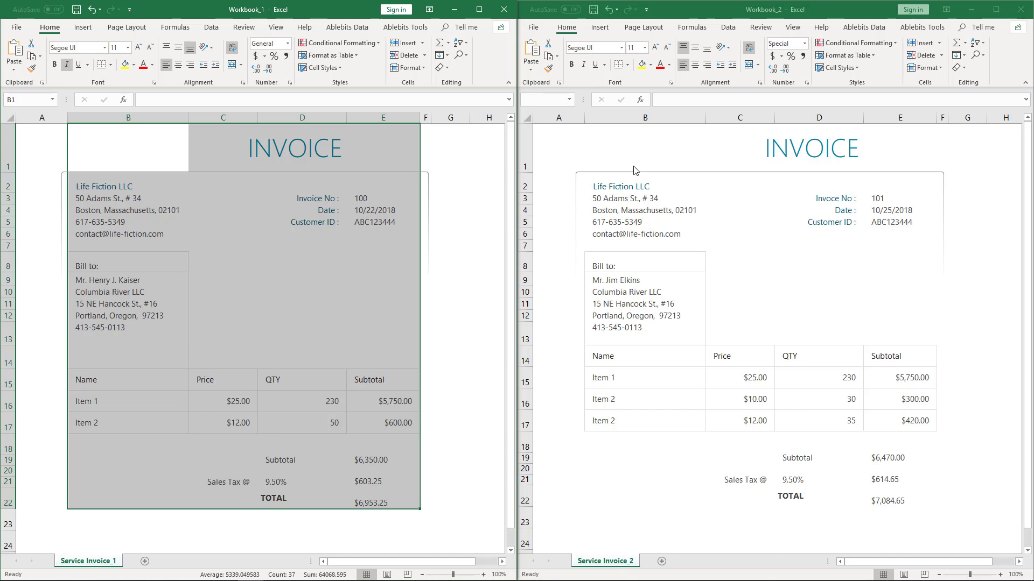
pyautogui.click(653, 143)
pyautogui.moveTo(644, 138); pyautogui.dragTo(916, 491)
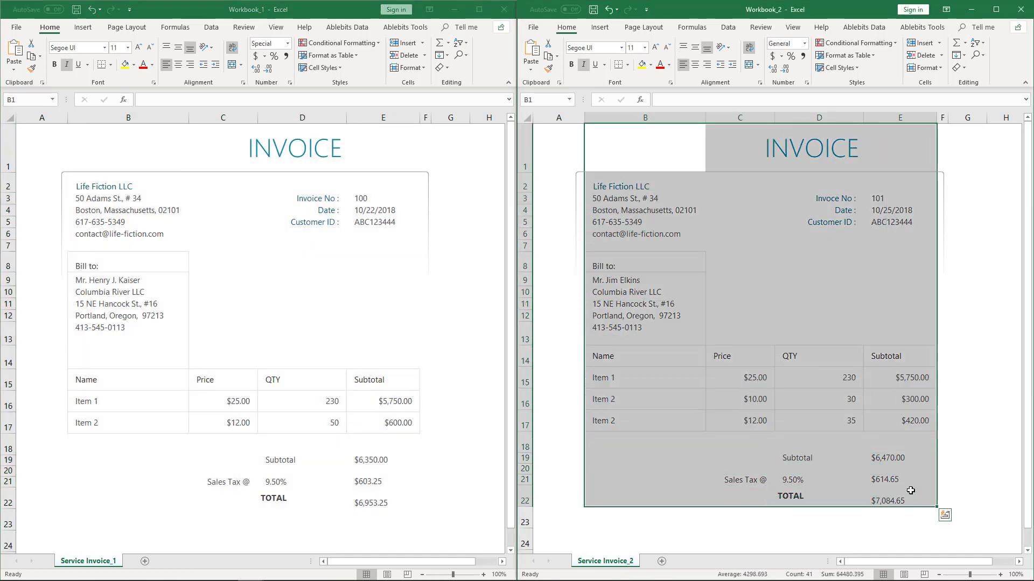
pyautogui.click(754, 446)
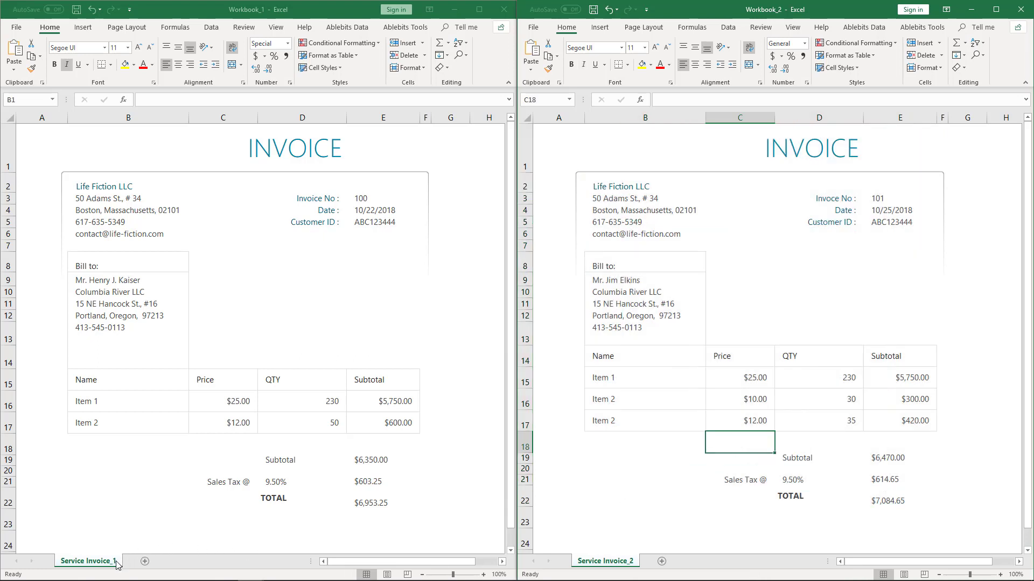
pyautogui.click(365, 28)
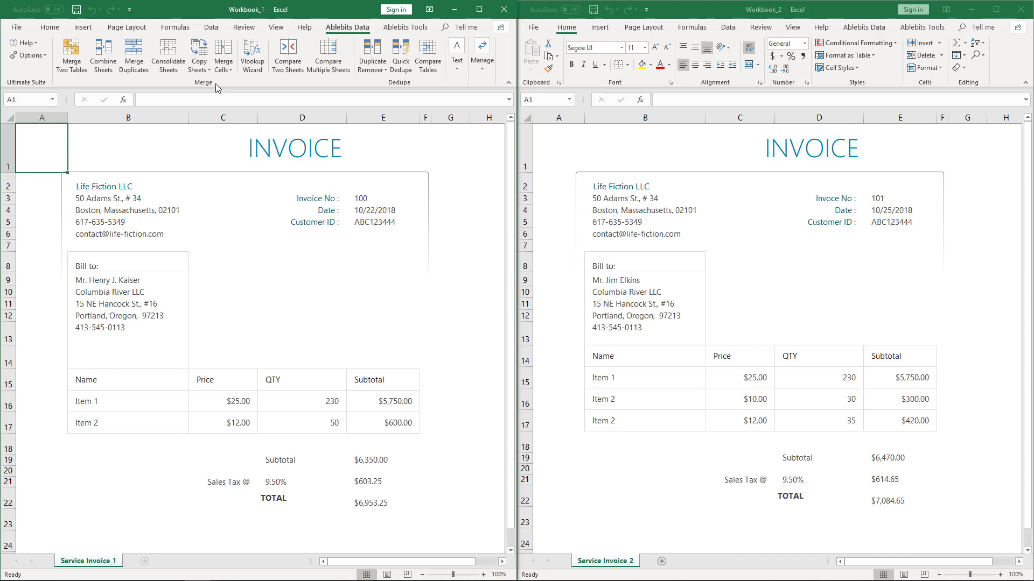
# Step: Launch Compare Two Sheets, place its dialog between both windows, and accept the requirements
pyautogui.click(297, 53)
pyautogui.moveTo(272, 162); pyautogui.dragTo(499, 47)
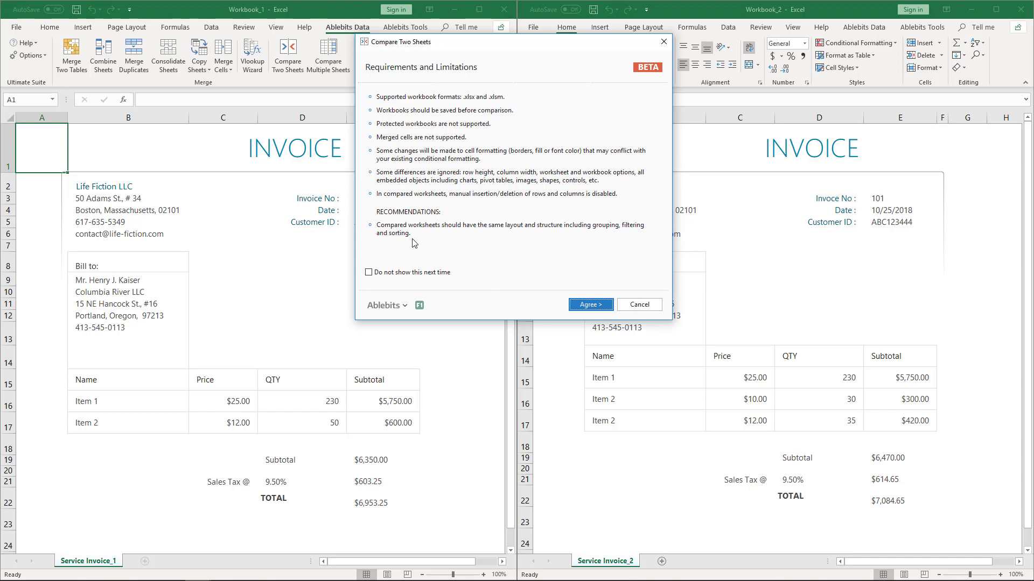
pyautogui.click(588, 305)
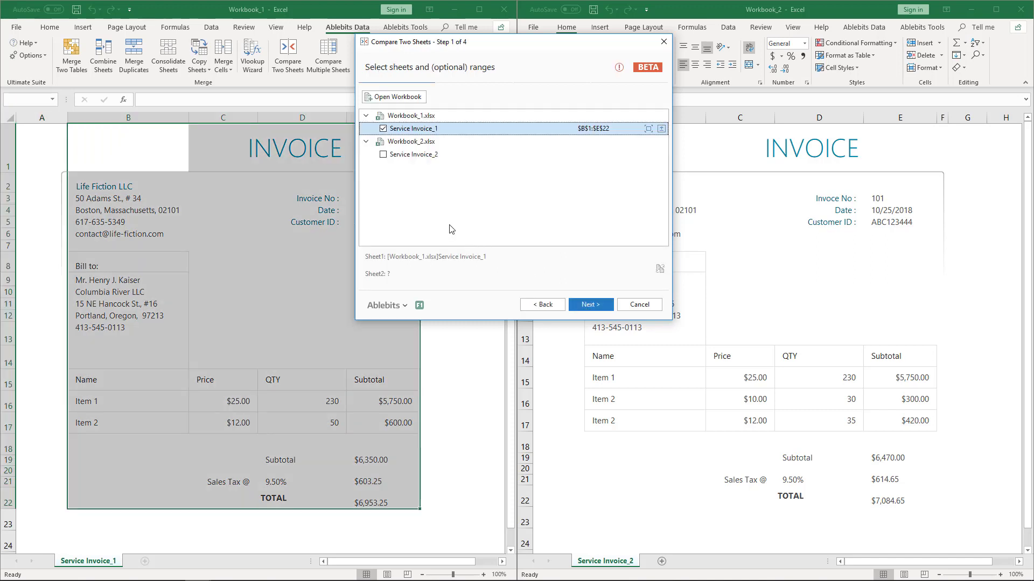
# Step: Pick Service Invoice_2 ($B$1:$E$22) from Workbook_2.xlsx as the second sheet and continue
pyautogui.click(383, 155)
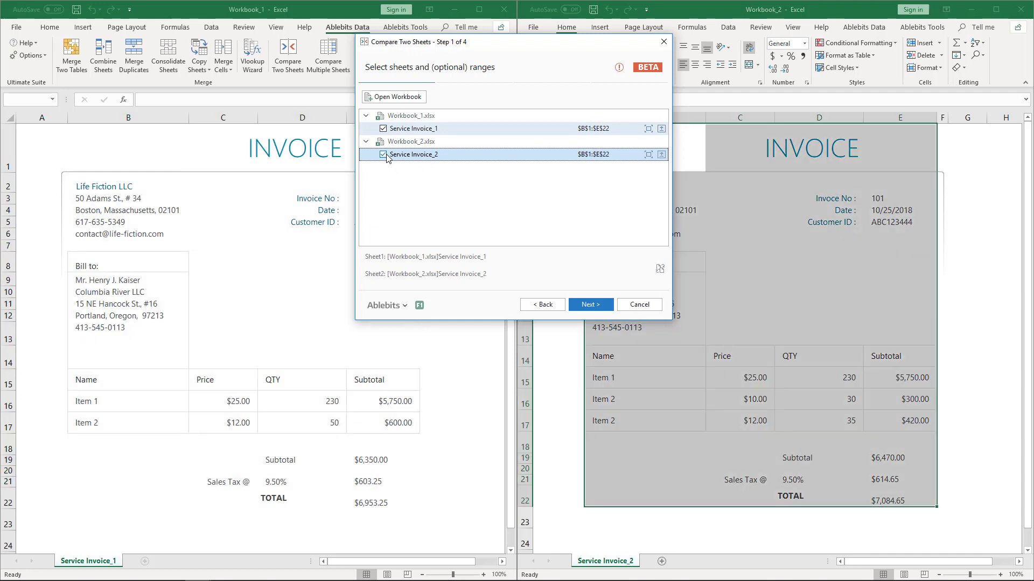
pyautogui.click(588, 306)
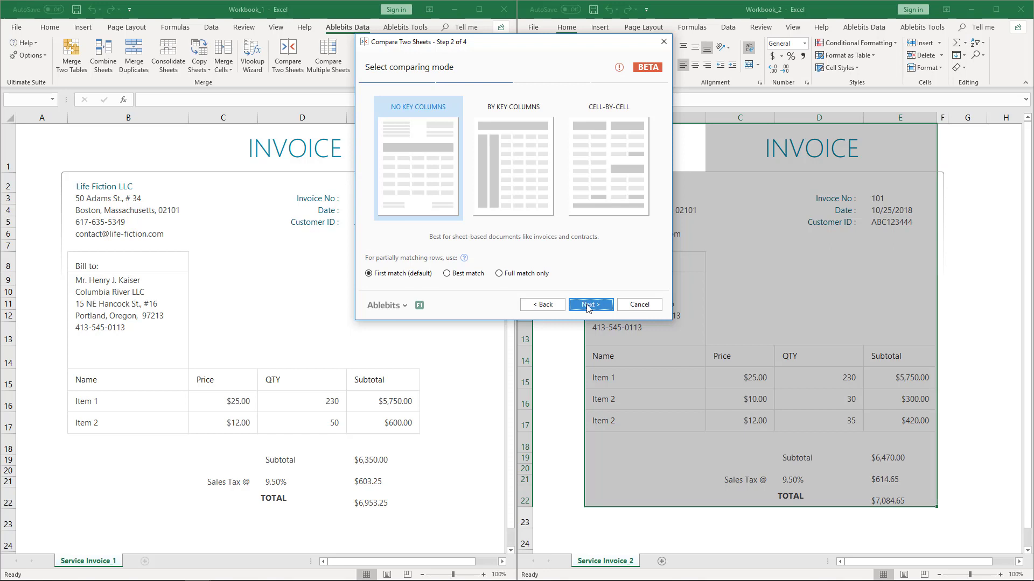
# Step: Preview By Key Columns and Cell-by-Cell, then return to No Key Columns with First match
pyautogui.click(537, 156)
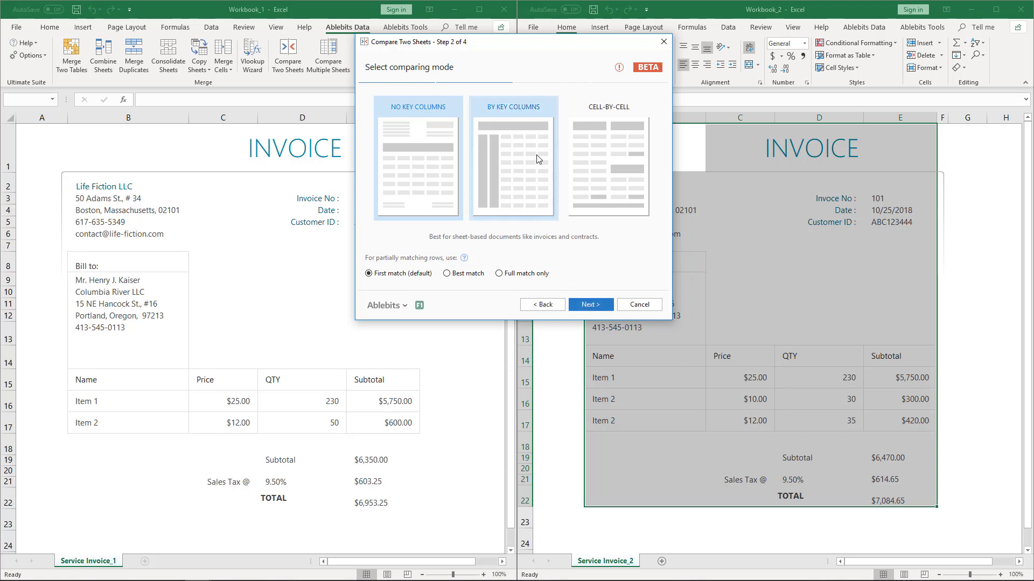
pyautogui.click(621, 144)
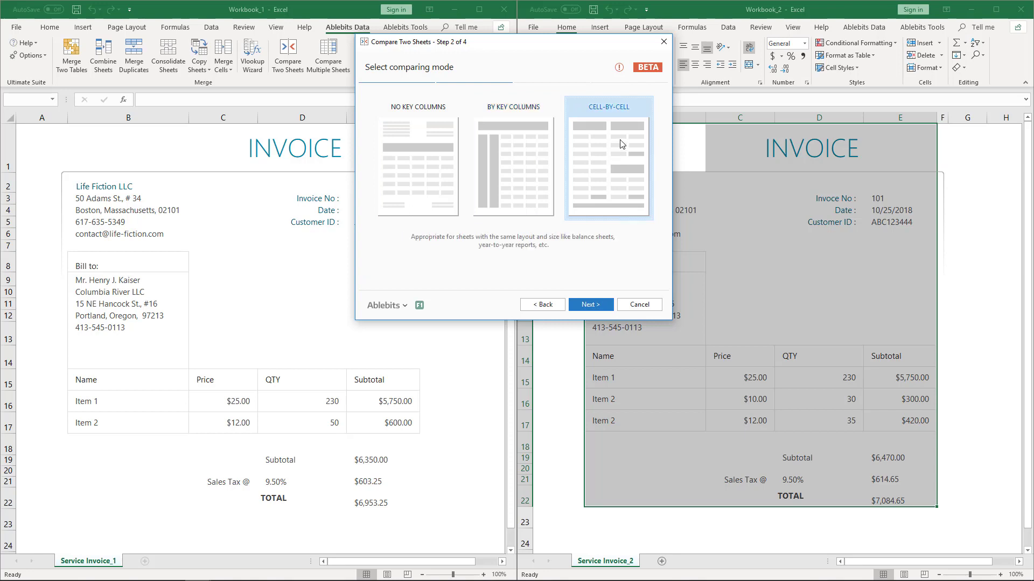
pyautogui.click(448, 106)
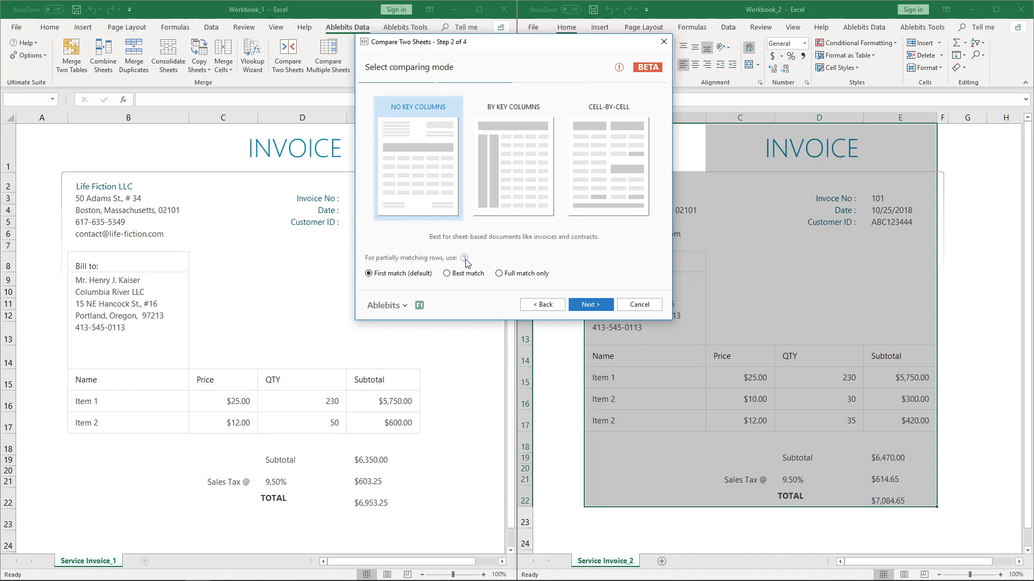
# Step: Run the comparison marking differences by background colour, with green for differing cells
pyautogui.moveTo(464, 259)
pyautogui.click(589, 304)
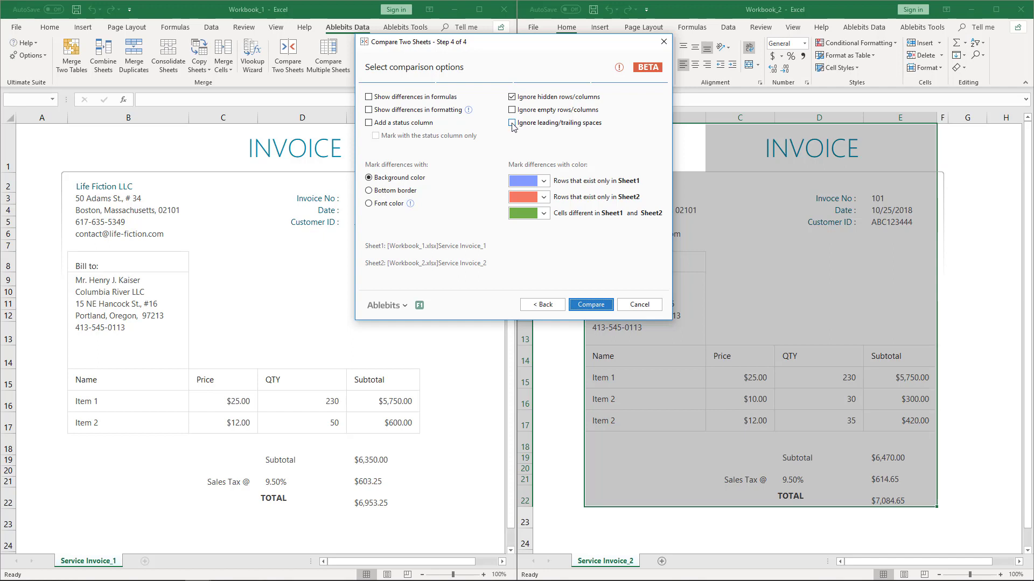
pyautogui.click(370, 179)
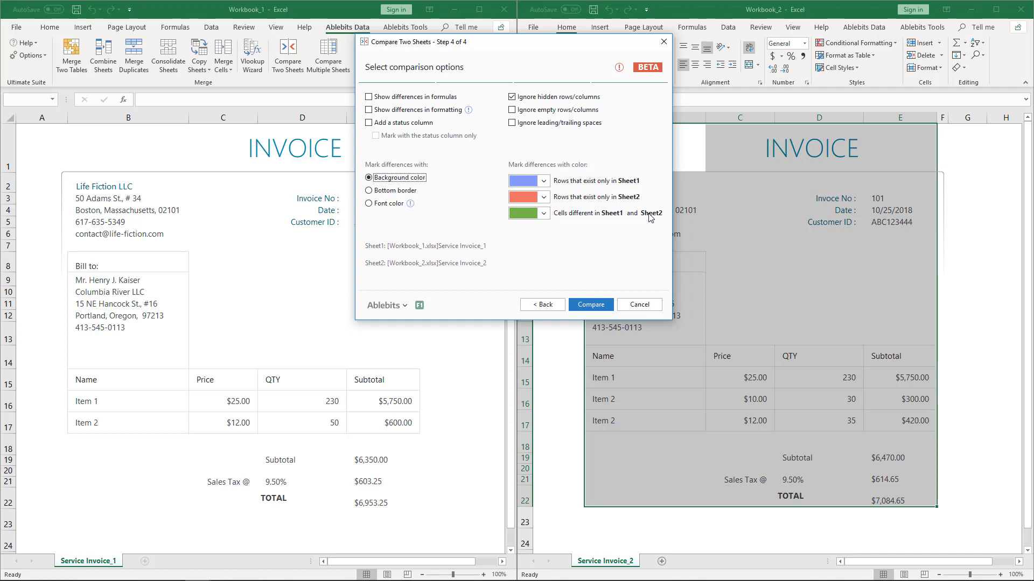
pyautogui.click(543, 214)
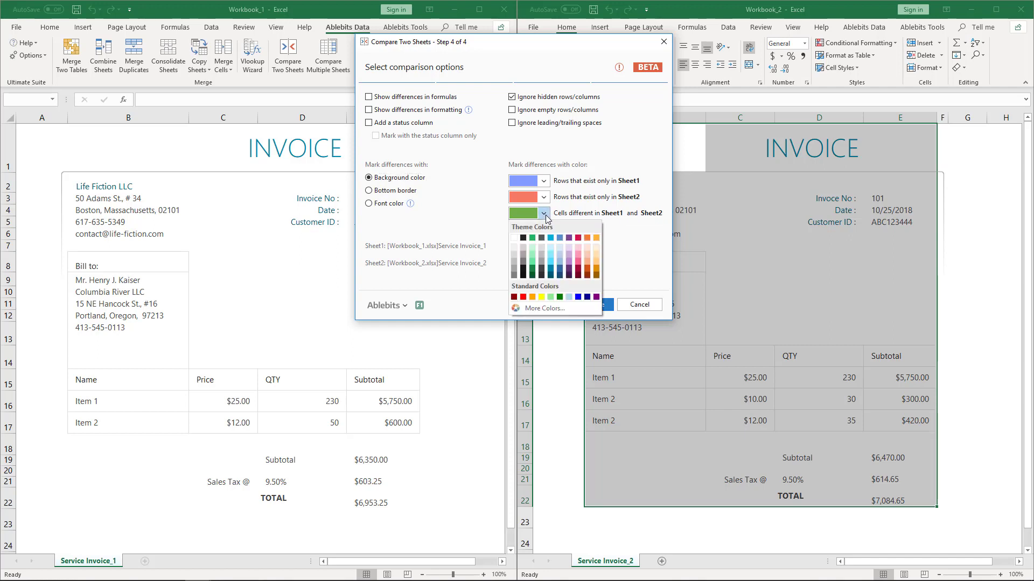
pyautogui.click(612, 235)
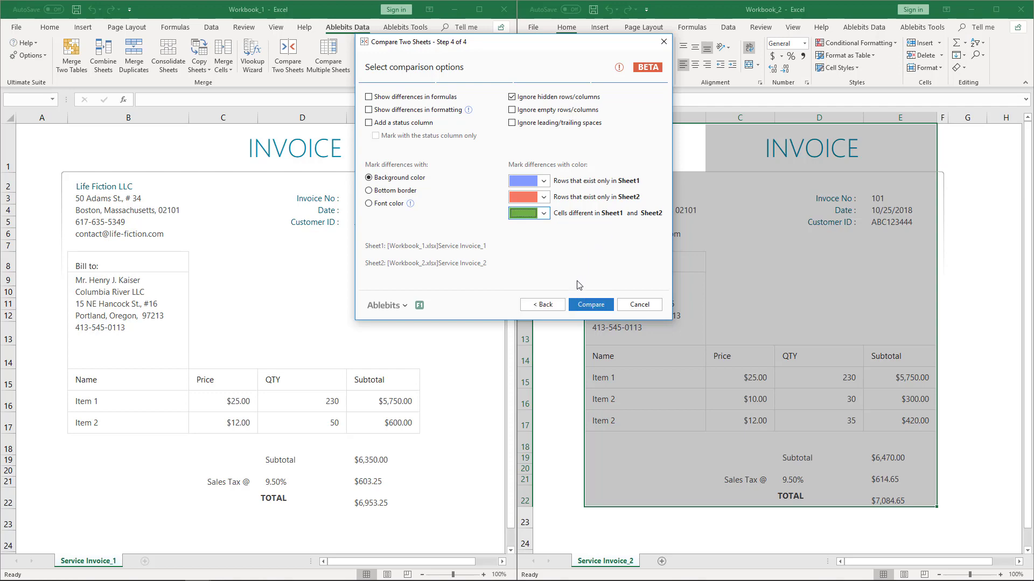
pyautogui.click(582, 305)
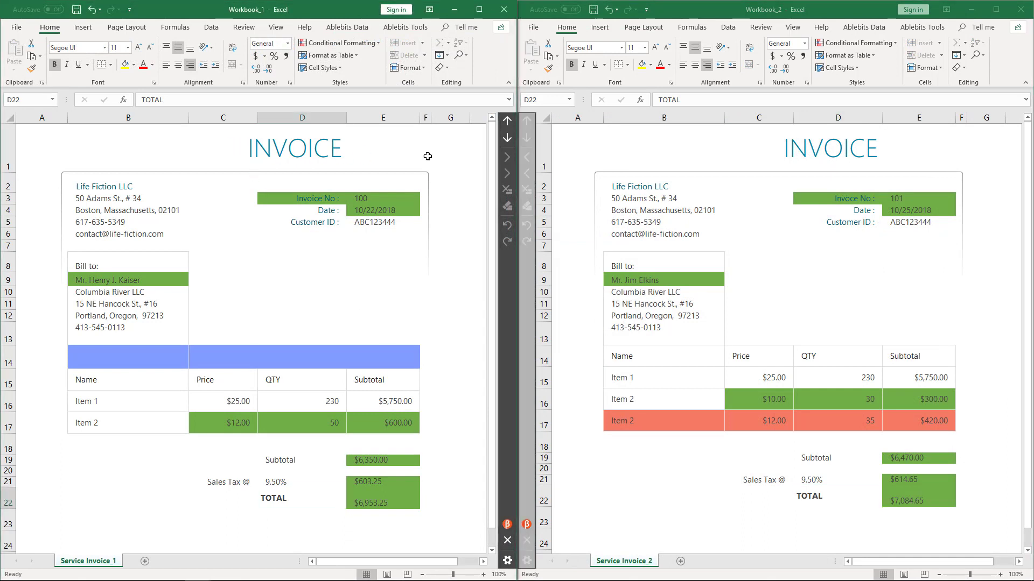
# Step: Step through the highlighted differences, checking the company name and street address cells in both invoices
pyautogui.click(450, 184)
pyautogui.click(397, 200)
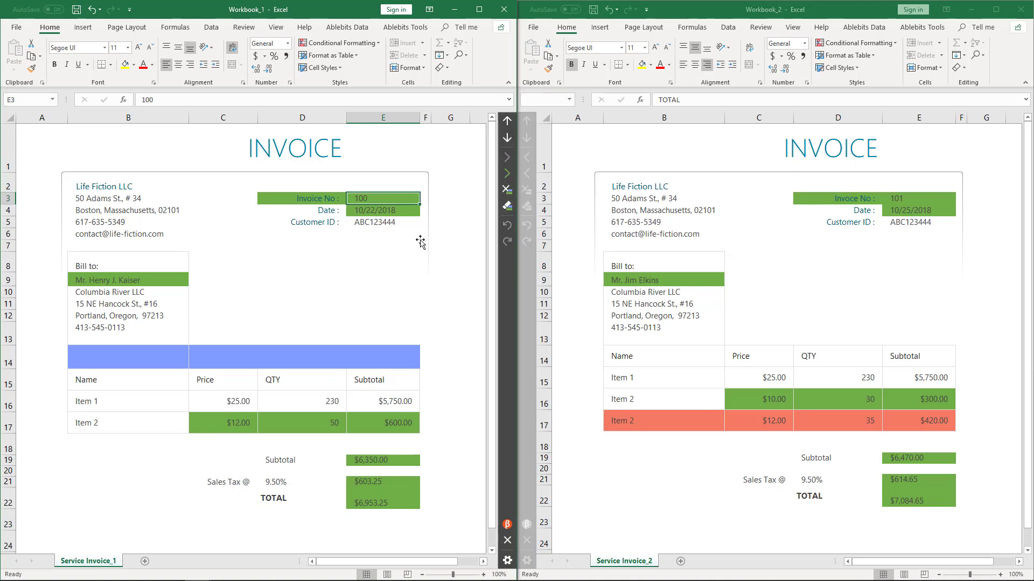
pyautogui.click(128, 190)
pyautogui.click(125, 202)
pyautogui.click(652, 188)
pyautogui.click(666, 201)
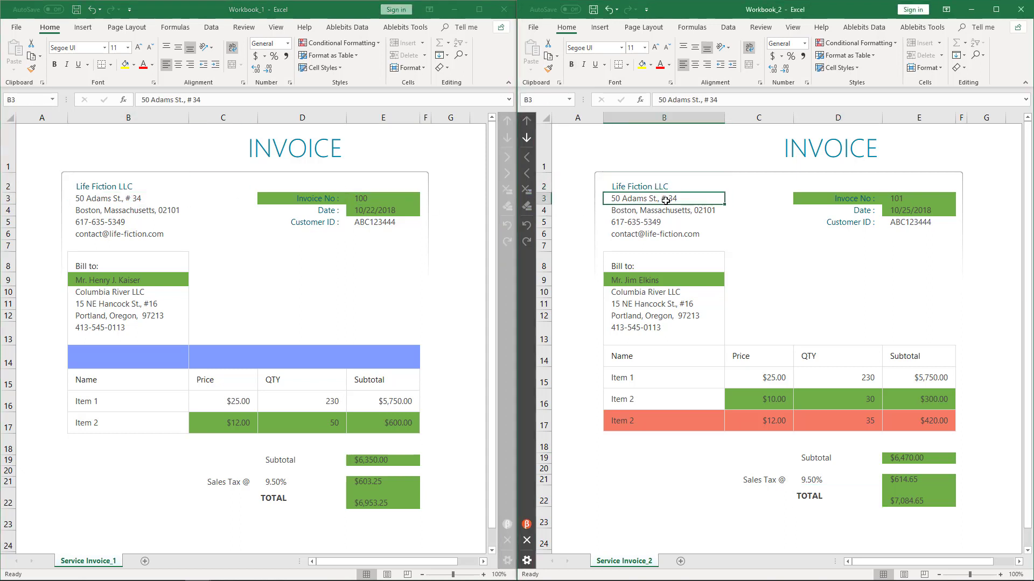
# Step: Copy the correct 'Invoice No' label from Workbook_1's D3 over the misspelled one
pyautogui.click(864, 197)
pyautogui.click(334, 203)
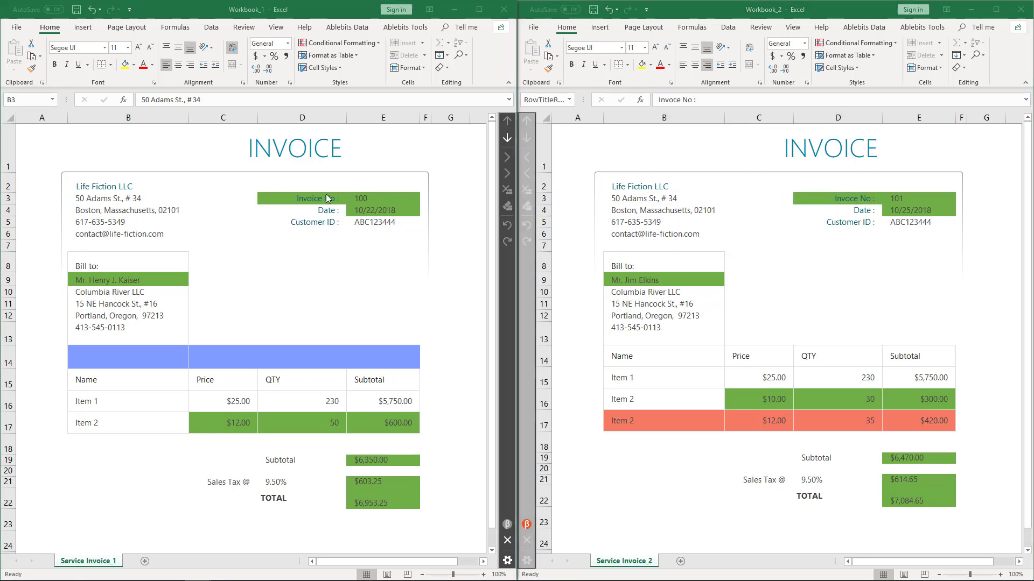
pyautogui.click(325, 198)
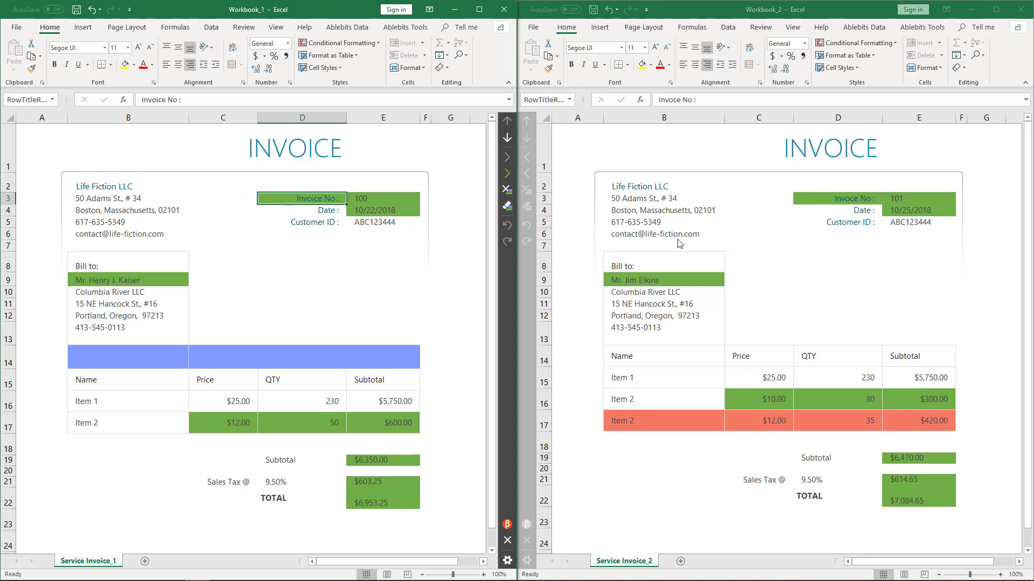
pyautogui.click(506, 175)
pyautogui.click(409, 209)
pyautogui.click(907, 202)
pyautogui.click(900, 211)
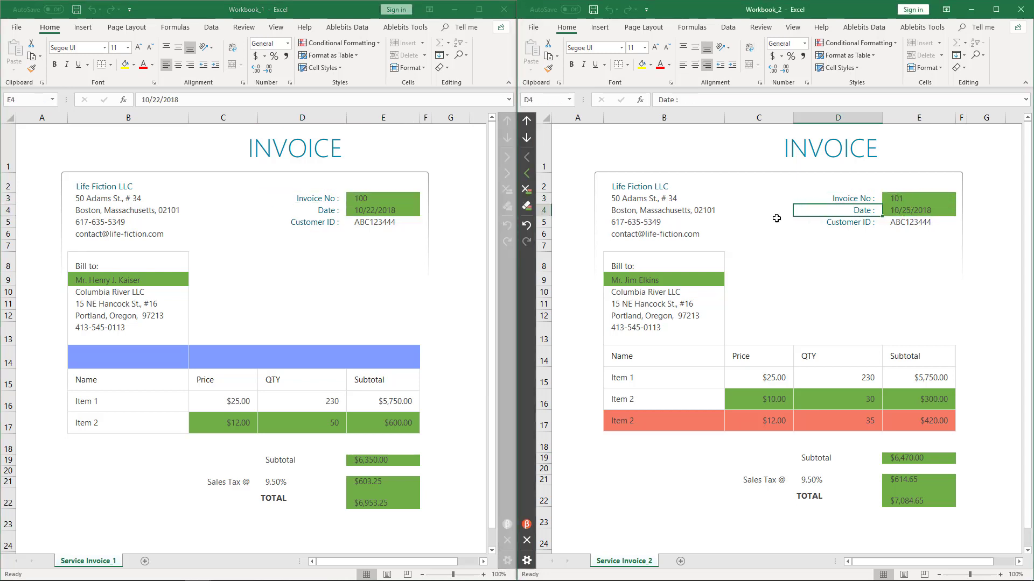
pyautogui.click(680, 216)
pyautogui.click(355, 223)
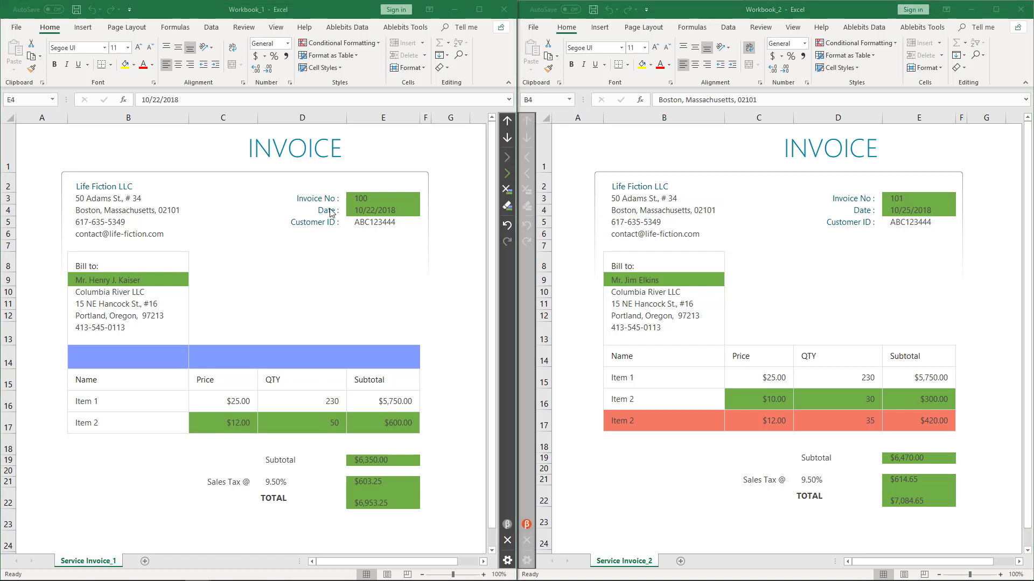
pyautogui.click(161, 210)
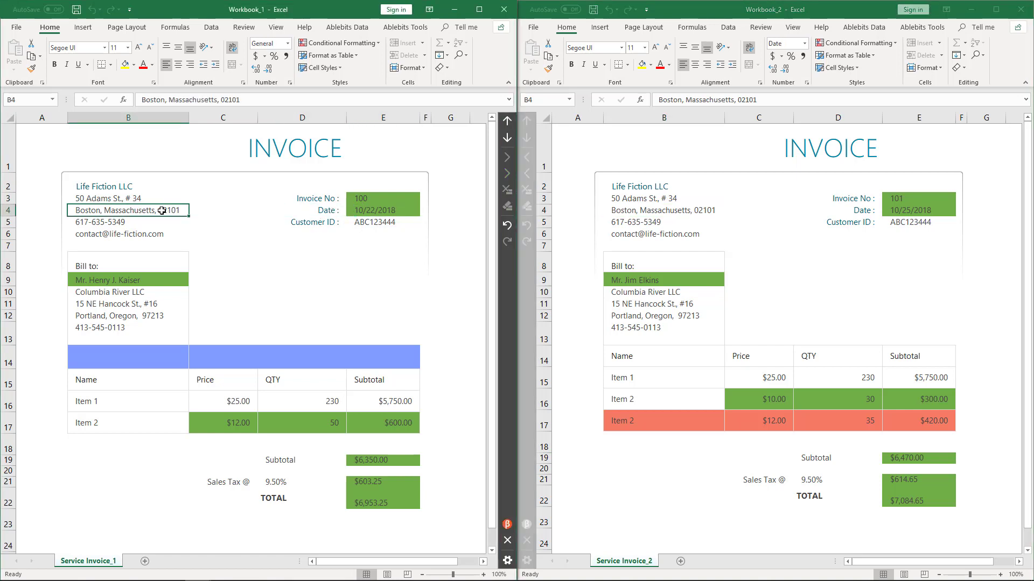
pyautogui.click(338, 202)
pyautogui.click(157, 201)
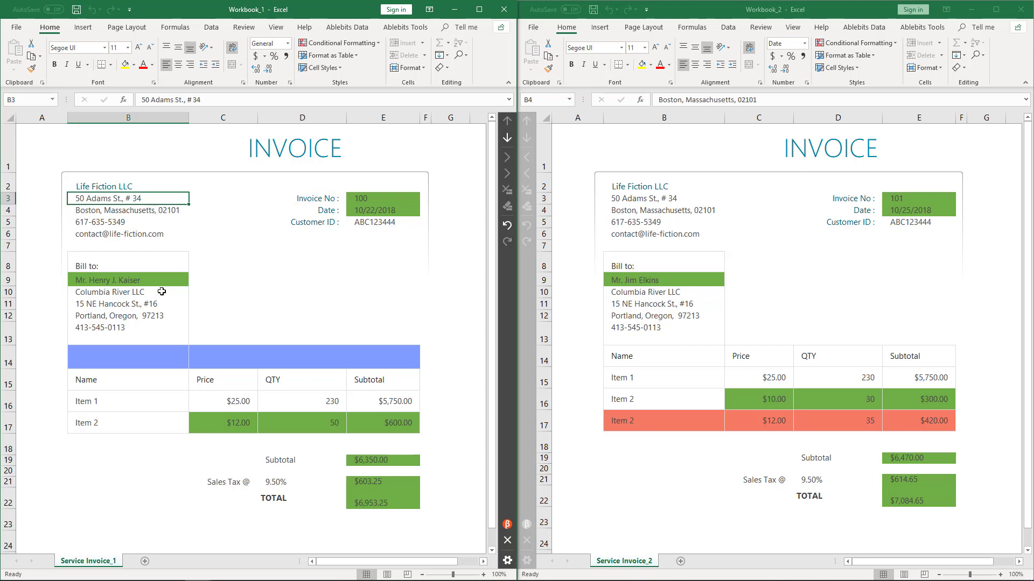
pyautogui.click(40, 285)
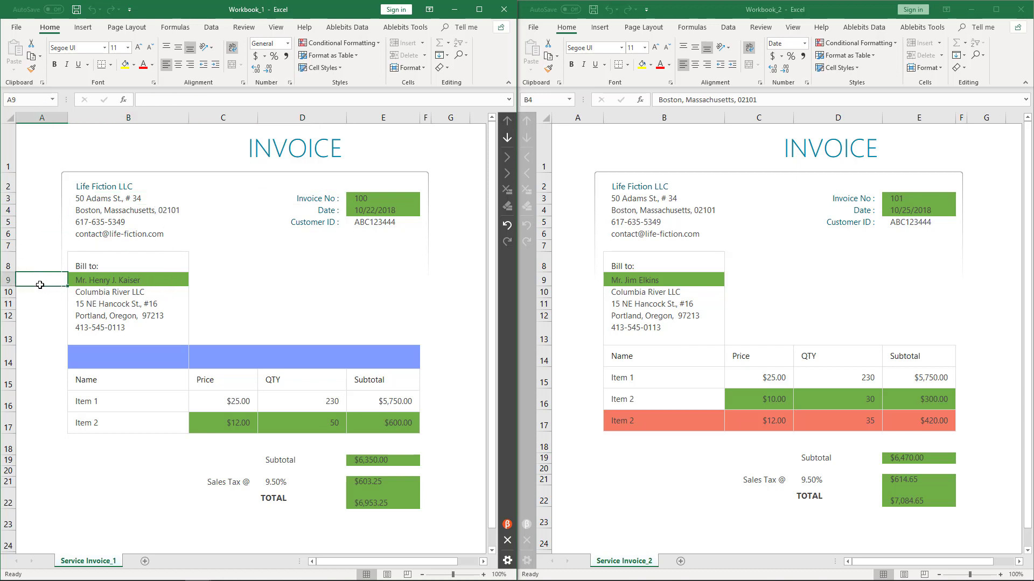
pyautogui.click(84, 281)
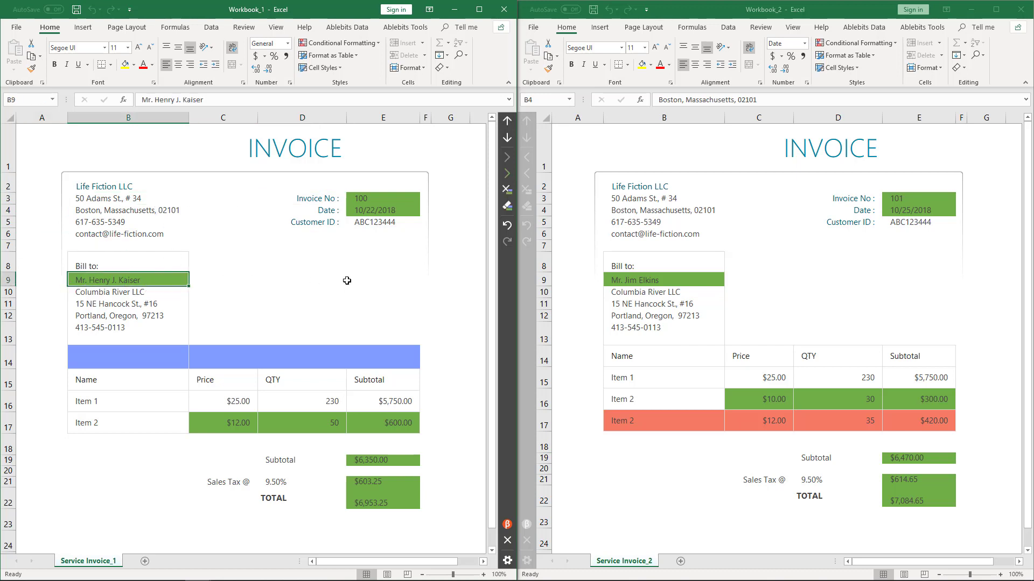
pyautogui.click(657, 280)
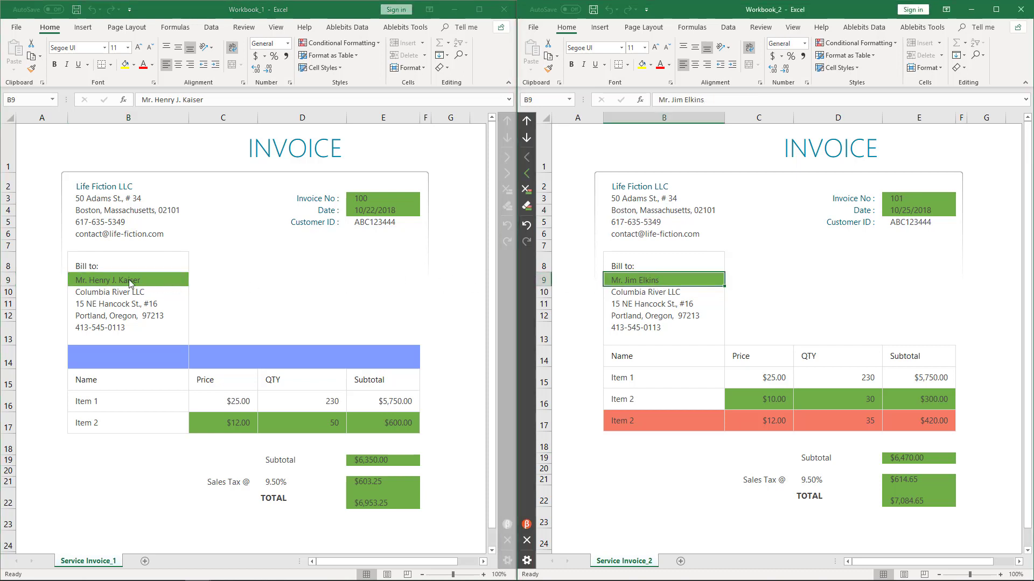
pyautogui.click(38, 284)
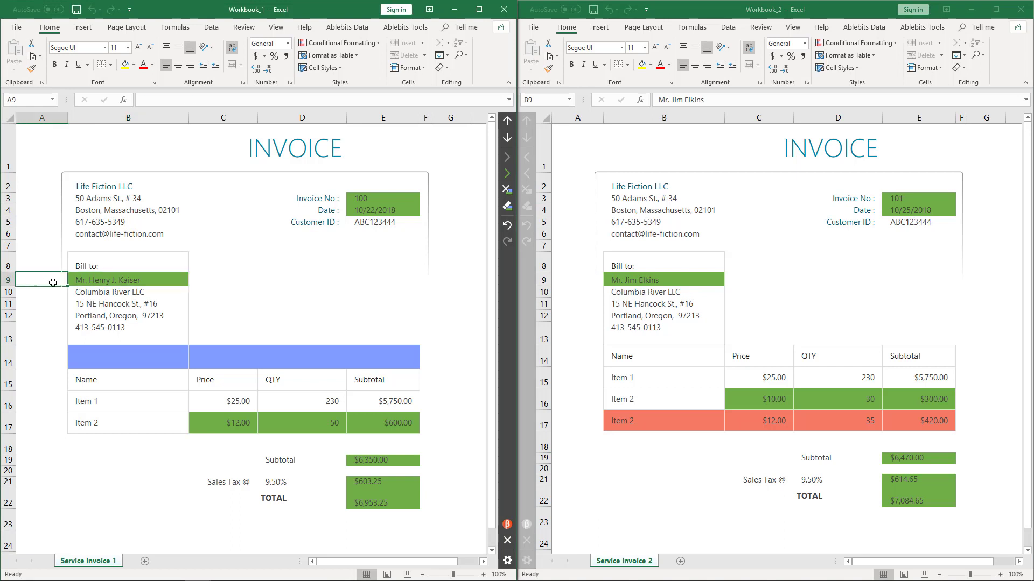
pyautogui.moveTo(214, 279); pyautogui.dragTo(431, 280)
pyautogui.click(415, 279)
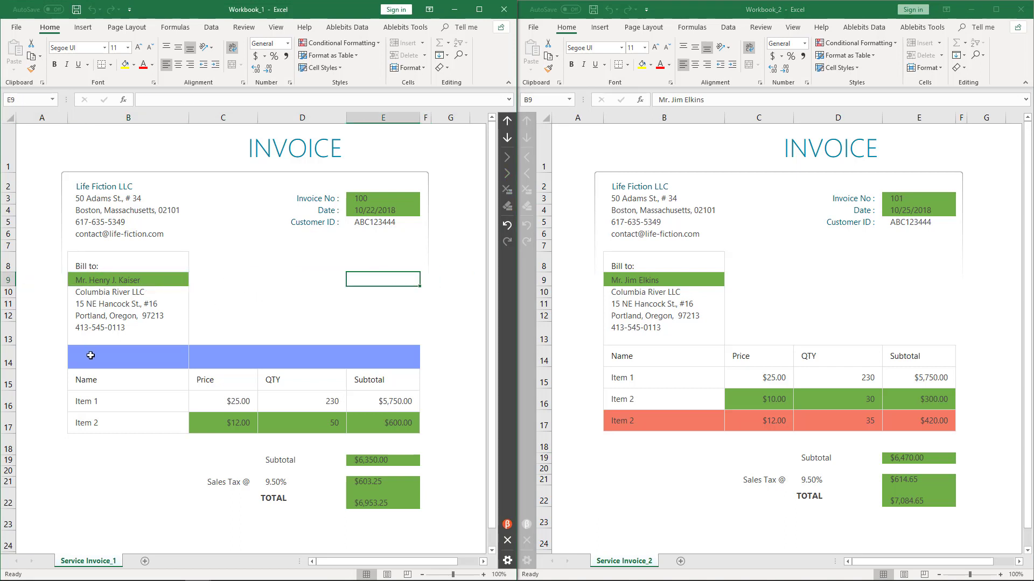
pyautogui.moveTo(91, 356); pyautogui.dragTo(409, 352)
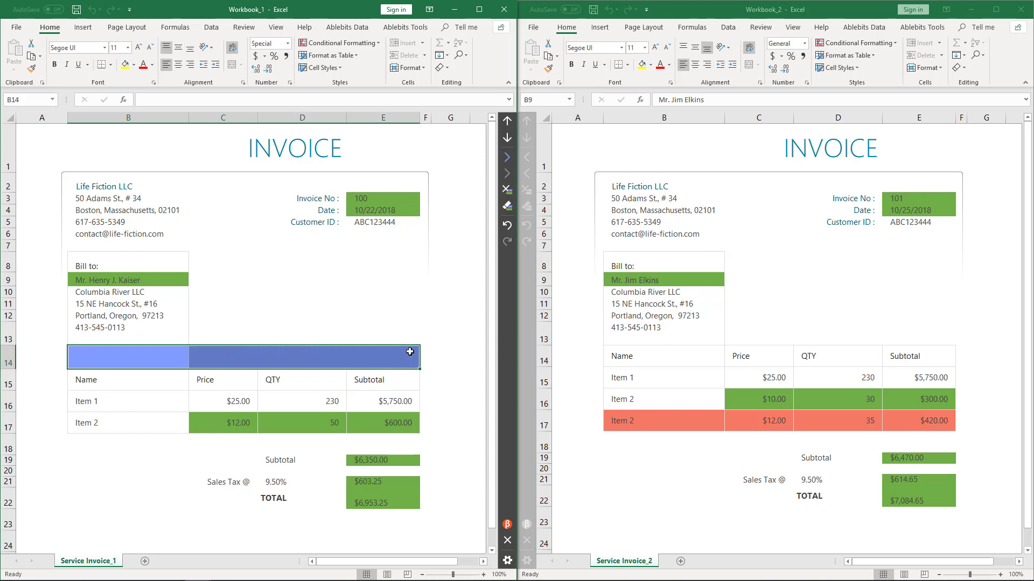
pyautogui.click(409, 352)
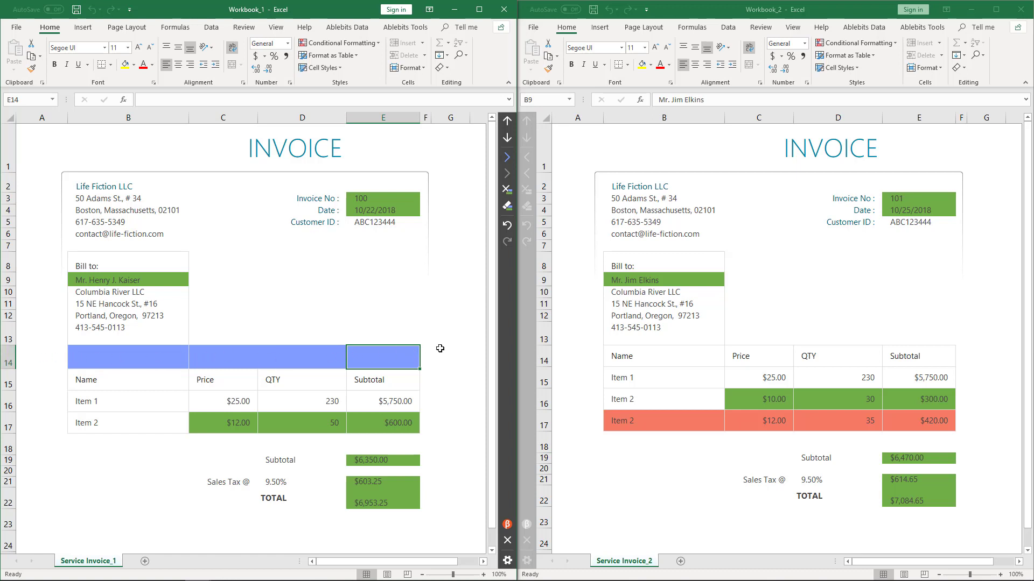
pyautogui.click(538, 357)
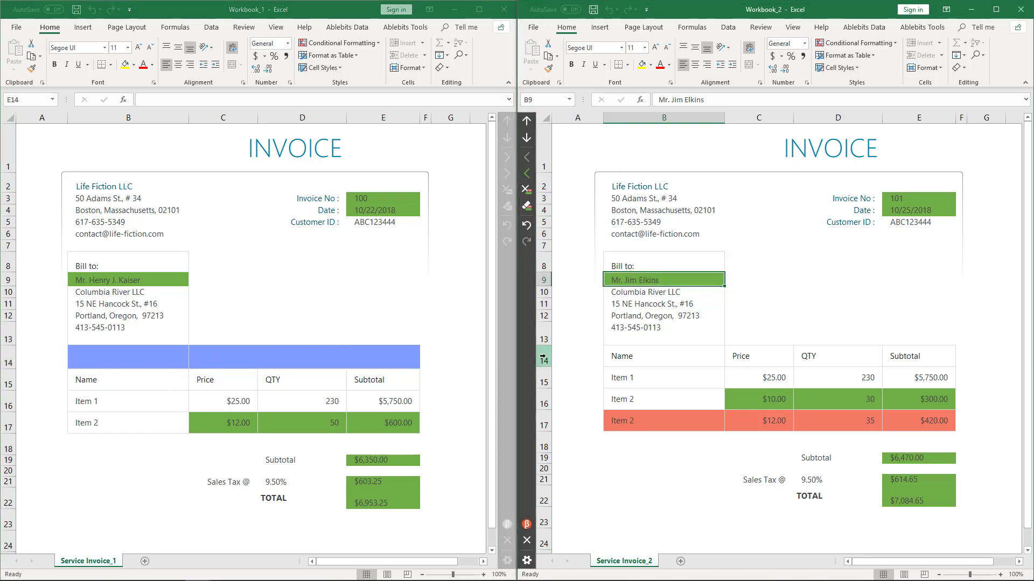
pyautogui.click(544, 356)
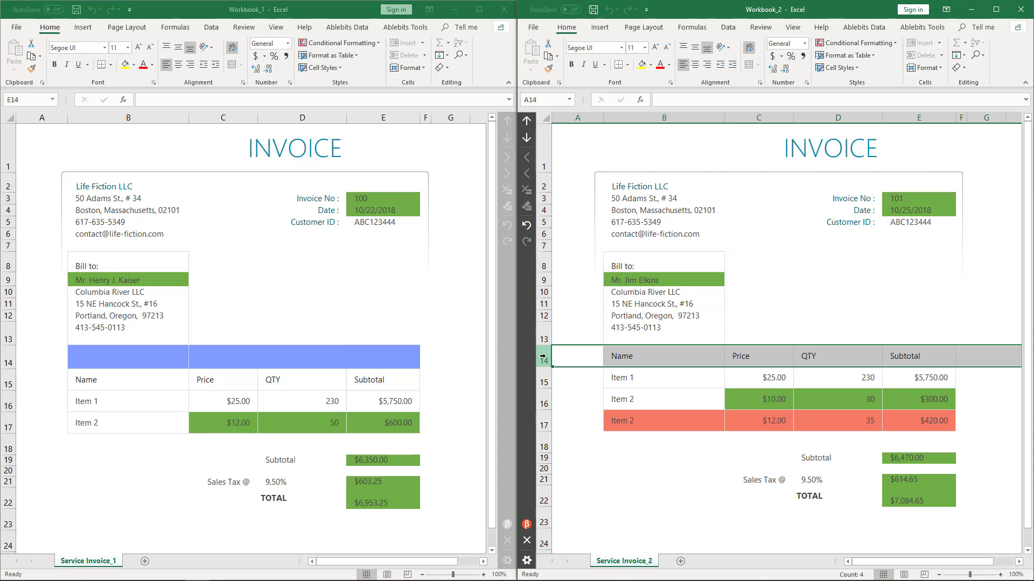
pyautogui.click(152, 378)
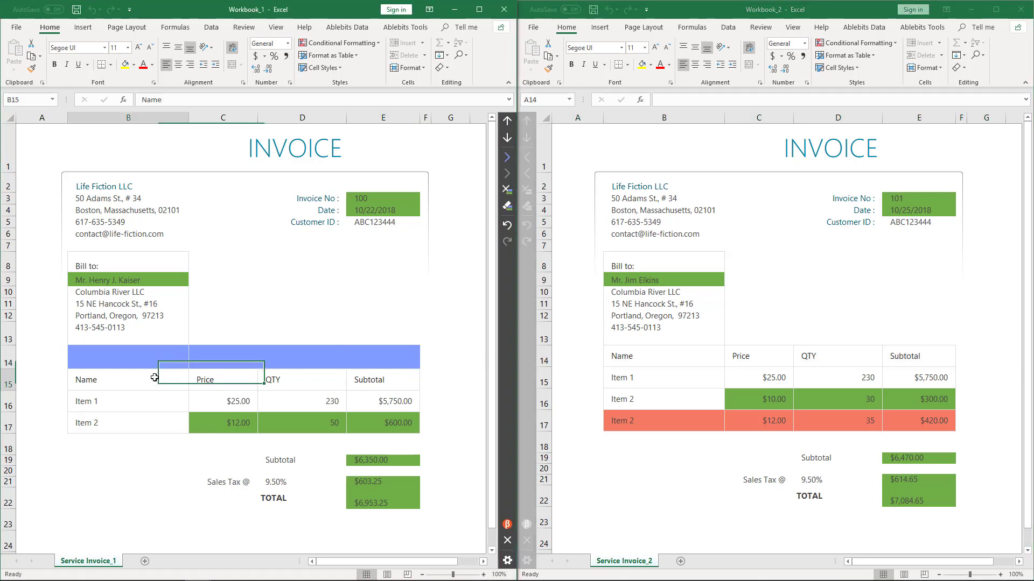
pyautogui.moveTo(132, 401); pyautogui.dragTo(134, 419)
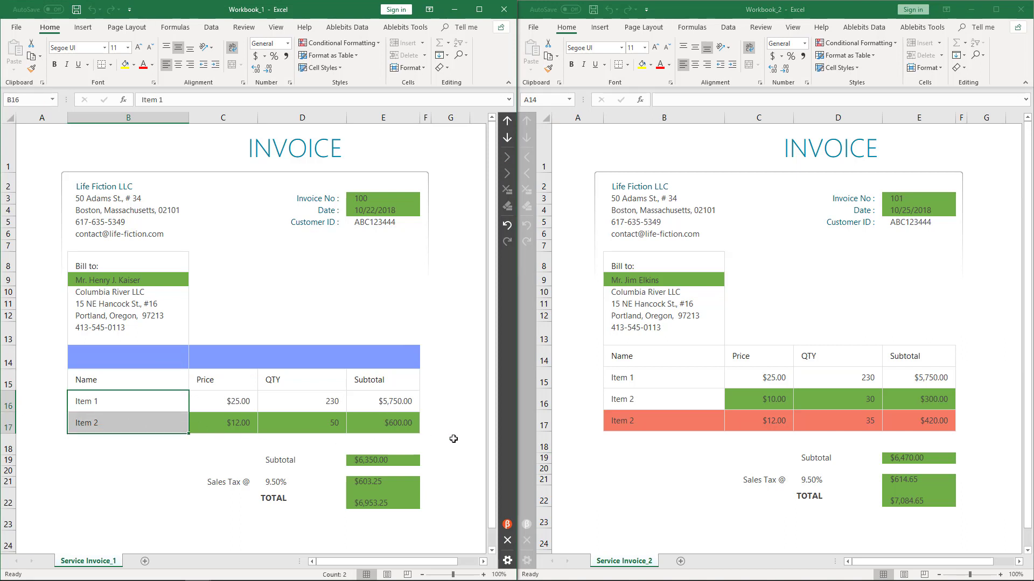
pyautogui.moveTo(672, 383); pyautogui.dragTo(676, 415)
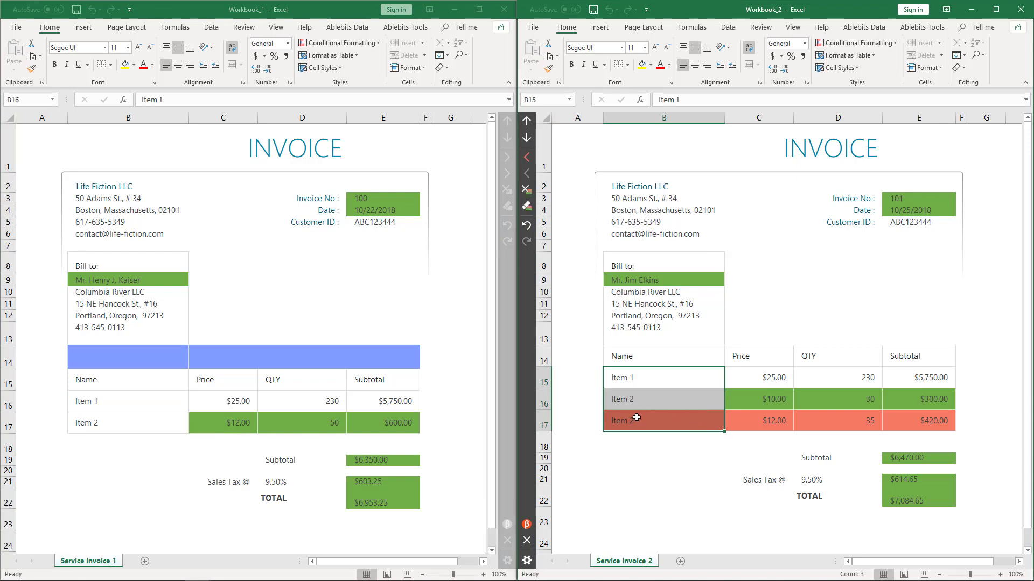
pyautogui.click(765, 382)
pyautogui.click(855, 381)
pyautogui.click(939, 381)
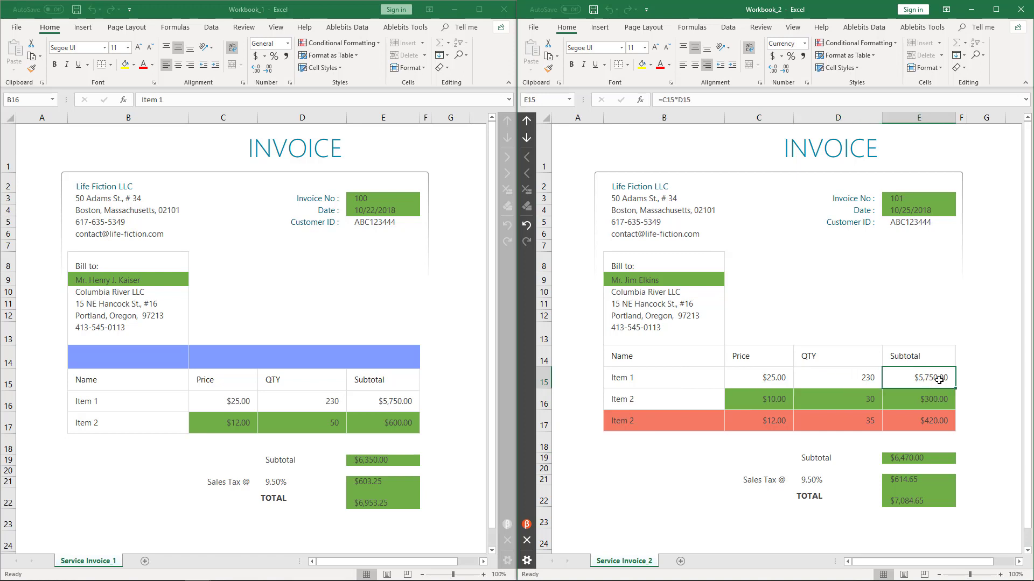
pyautogui.click(240, 399)
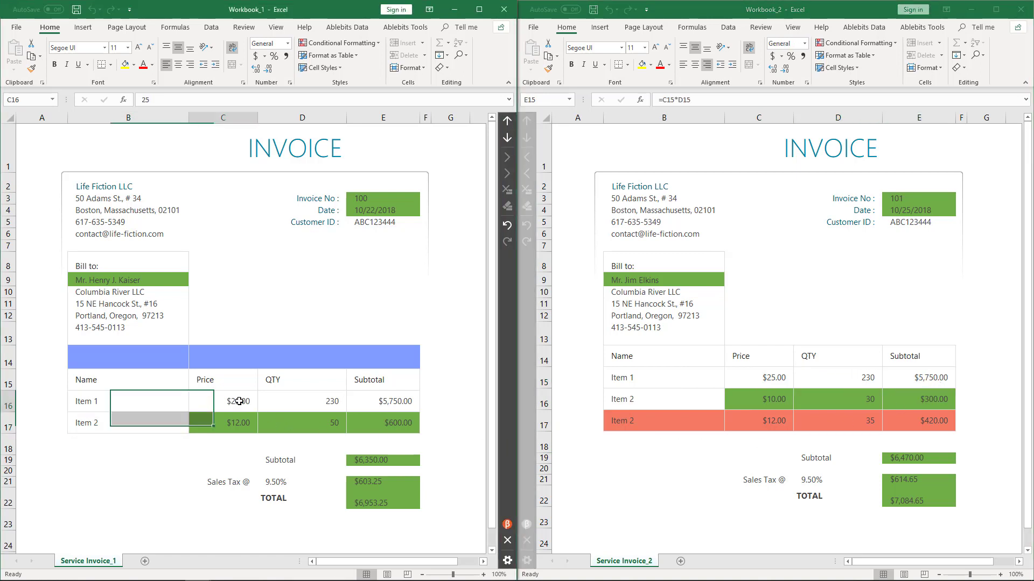
pyautogui.click(312, 401)
pyautogui.click(413, 405)
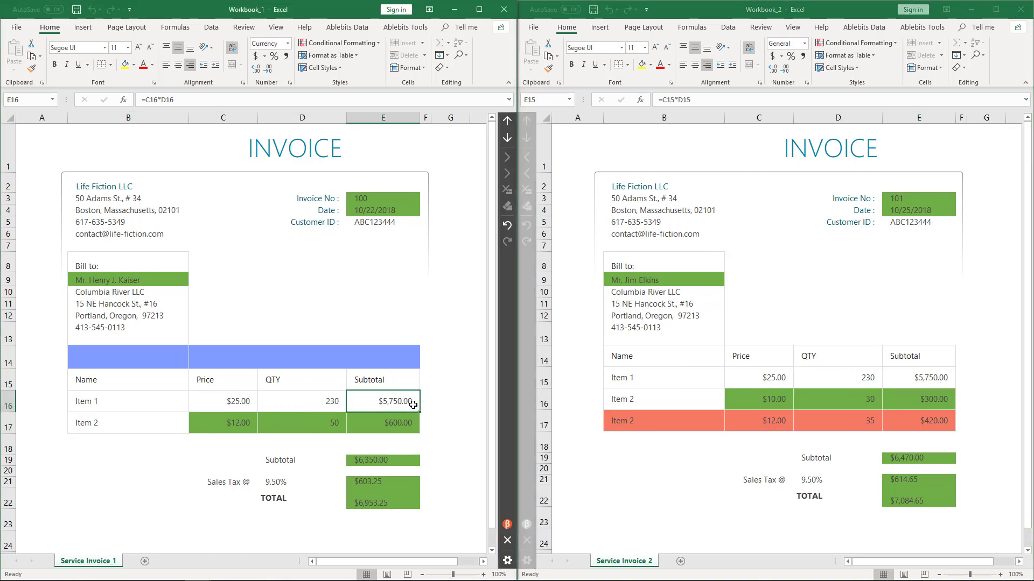
pyautogui.click(237, 426)
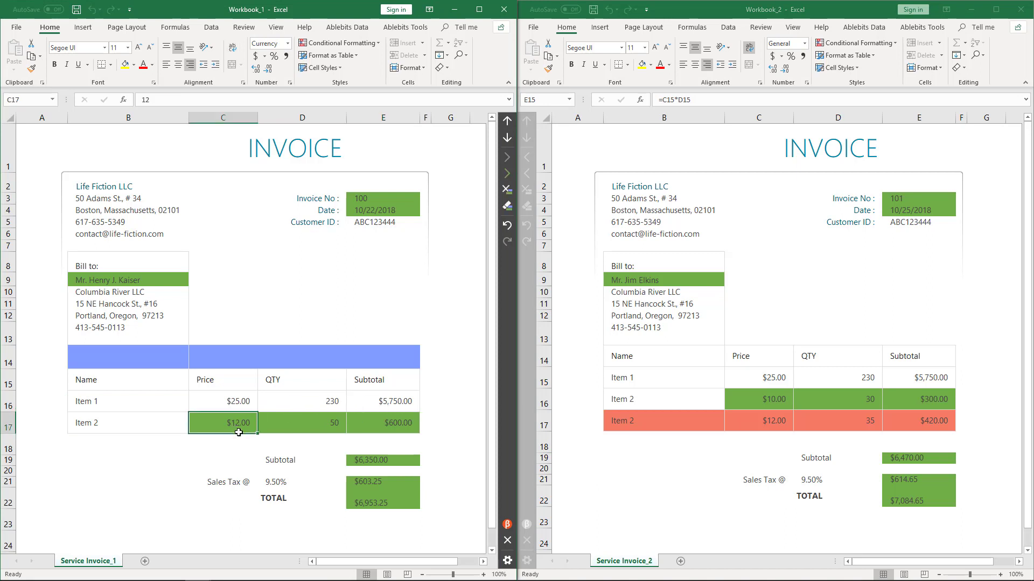
pyautogui.click(772, 426)
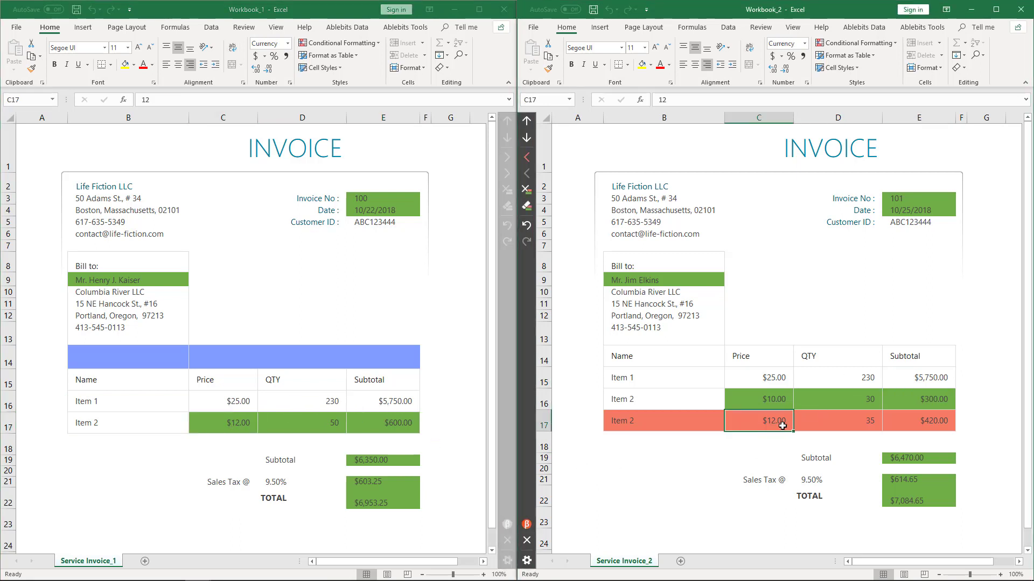
pyautogui.click(700, 426)
pyautogui.keyDown('shift'); pyautogui.click(739, 427); pyautogui.keyUp('shift')
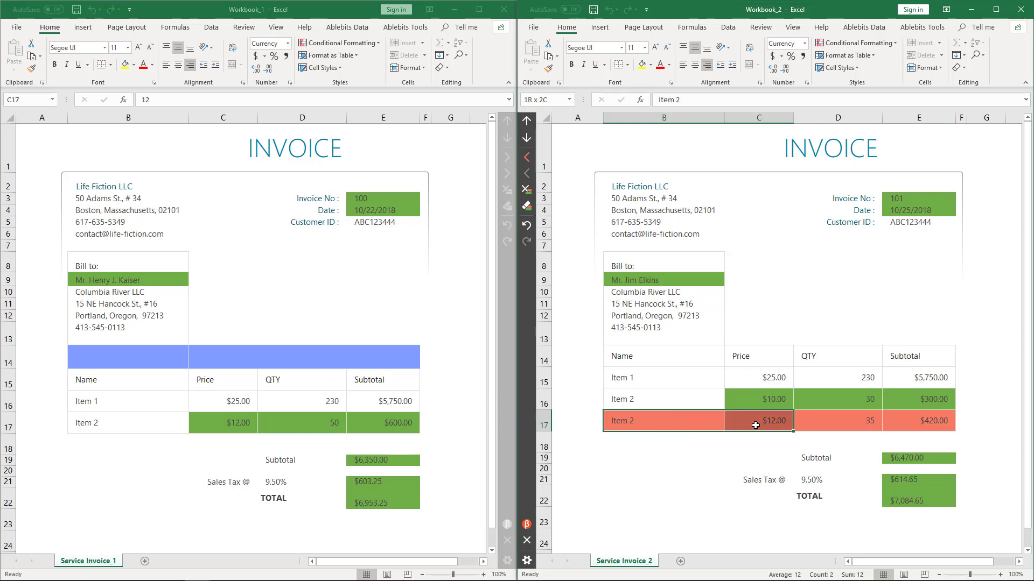
pyautogui.click(650, 425)
pyautogui.click(638, 398)
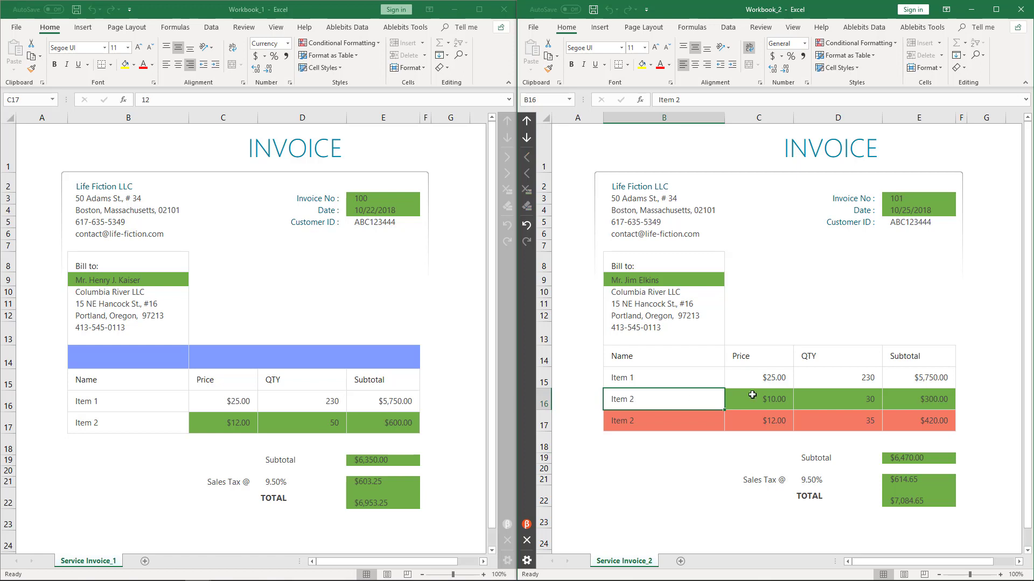
pyautogui.moveTo(697, 397); pyautogui.dragTo(915, 400)
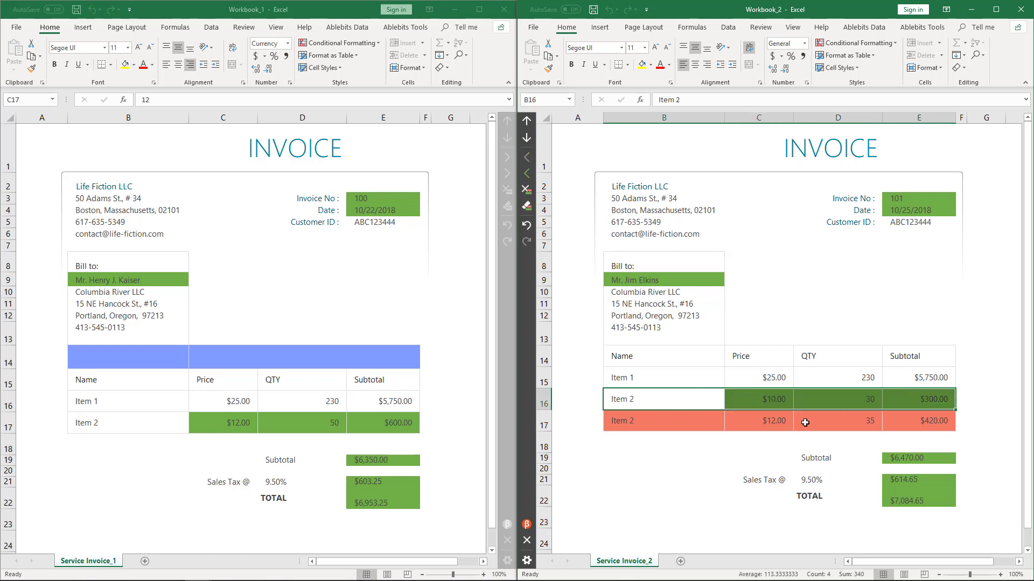
pyautogui.moveTo(682, 426); pyautogui.dragTo(908, 428)
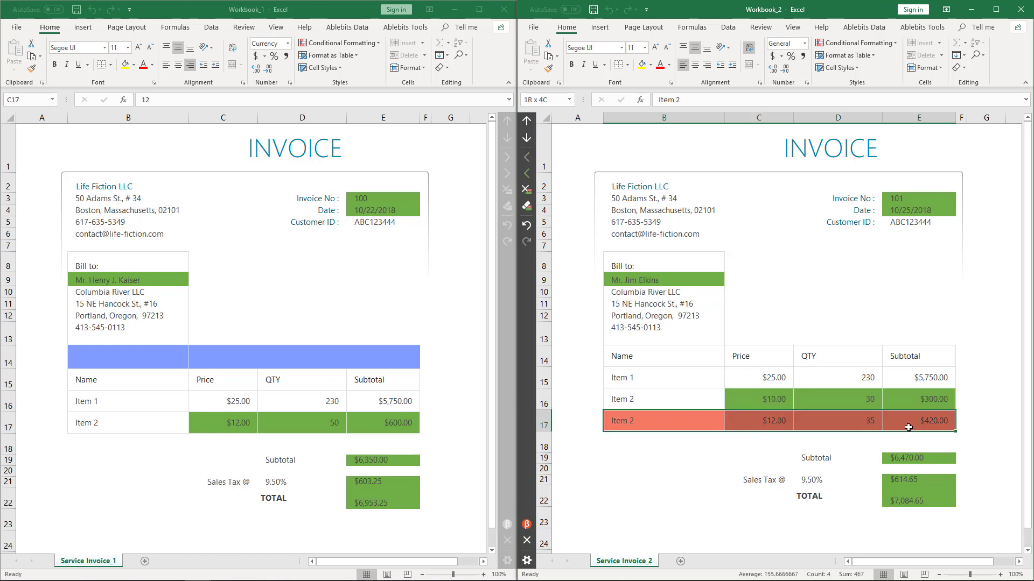
pyautogui.click(908, 423)
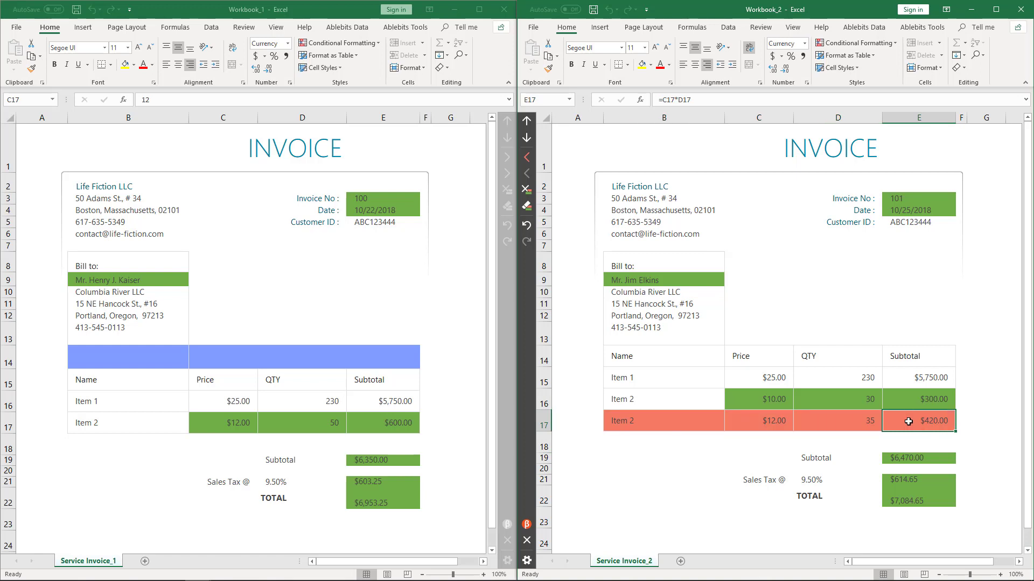
pyautogui.click(641, 402)
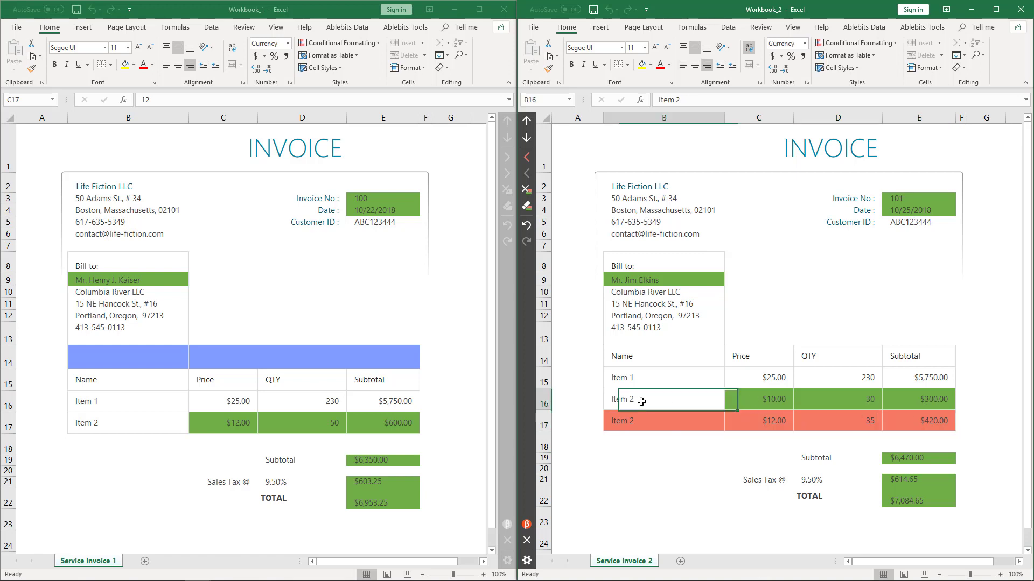
pyautogui.click(150, 420)
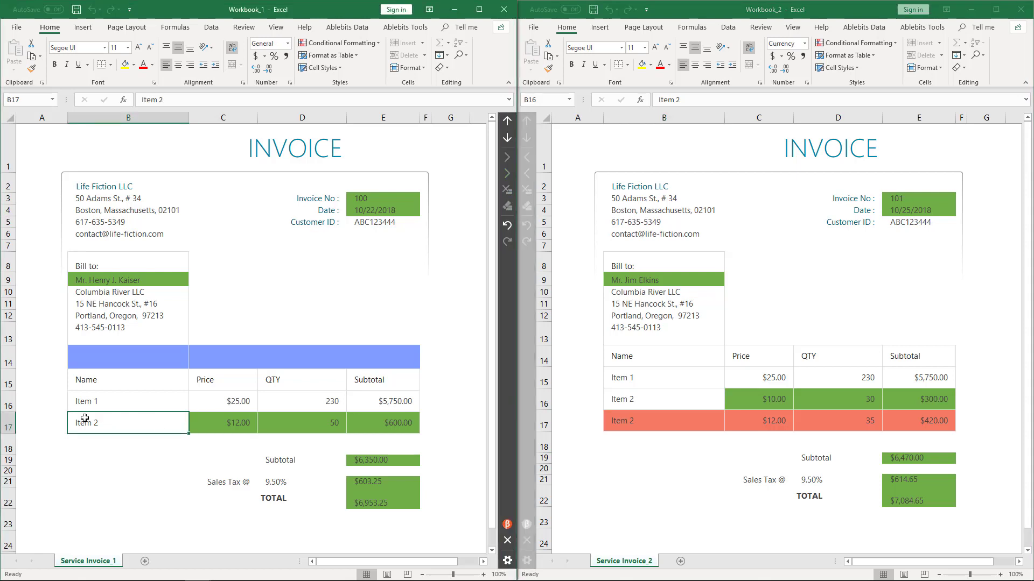
pyautogui.click(633, 403)
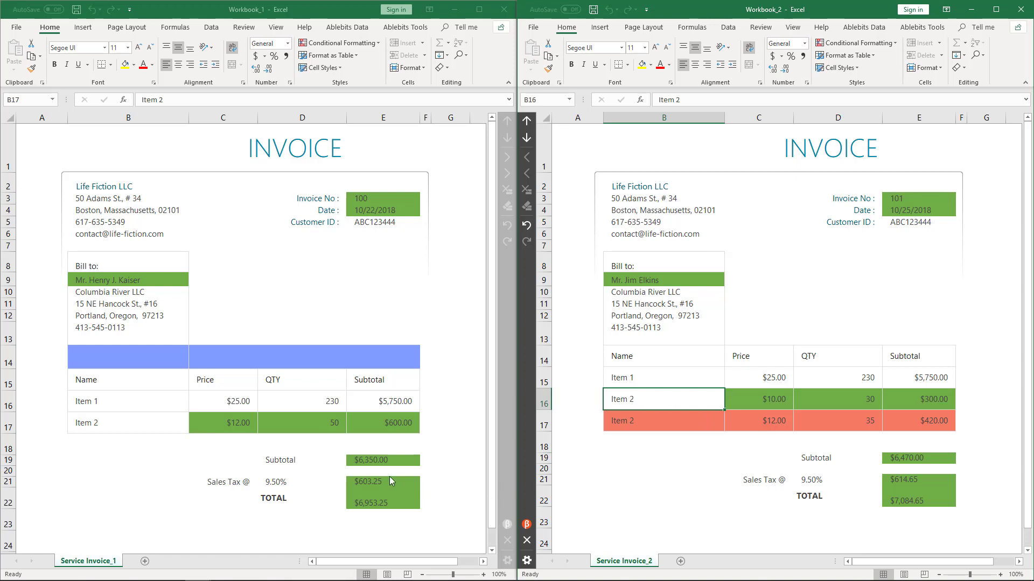
pyautogui.click(280, 462)
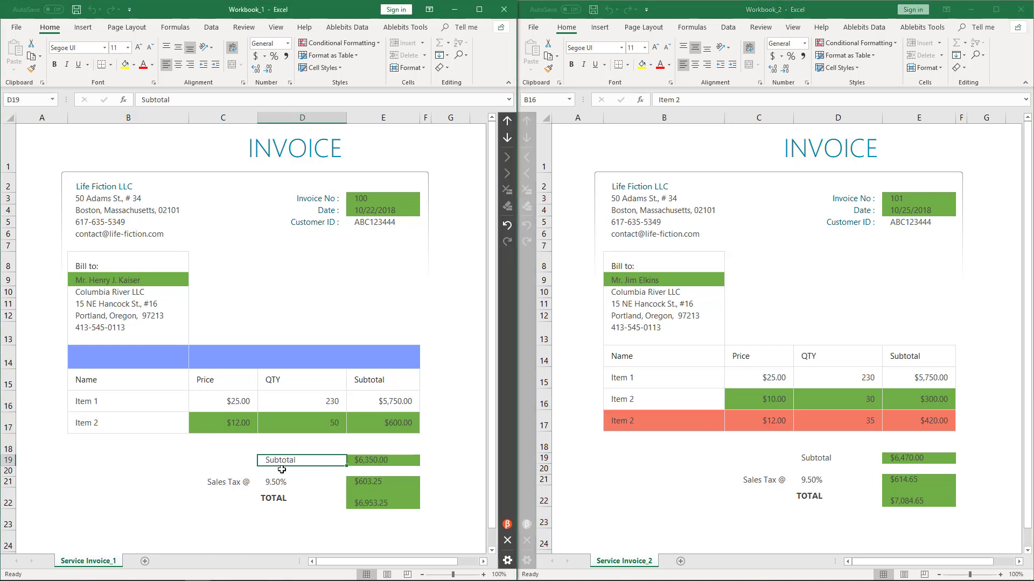
pyautogui.click(283, 497)
pyautogui.click(818, 456)
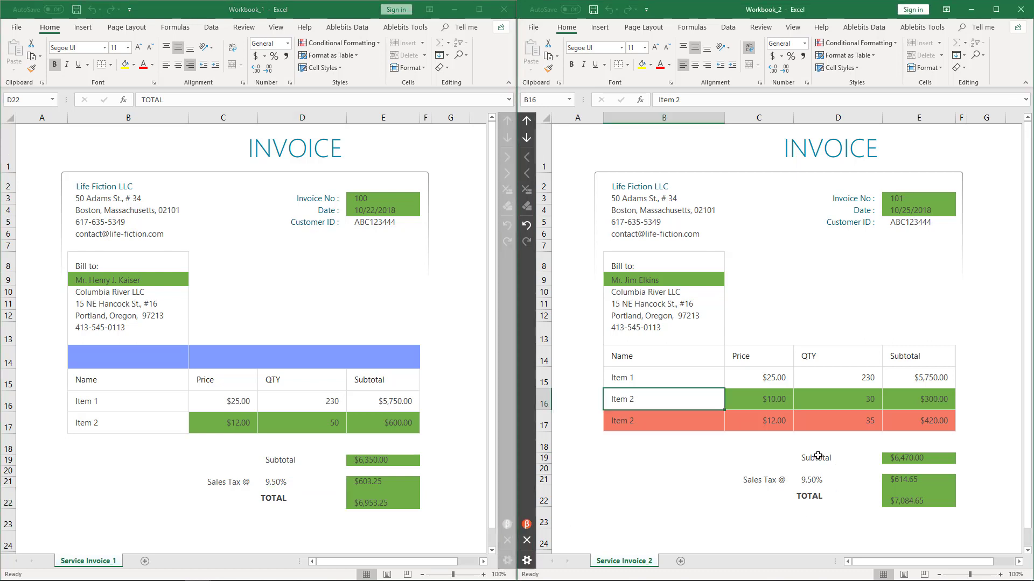
pyautogui.click(819, 479)
pyautogui.click(820, 496)
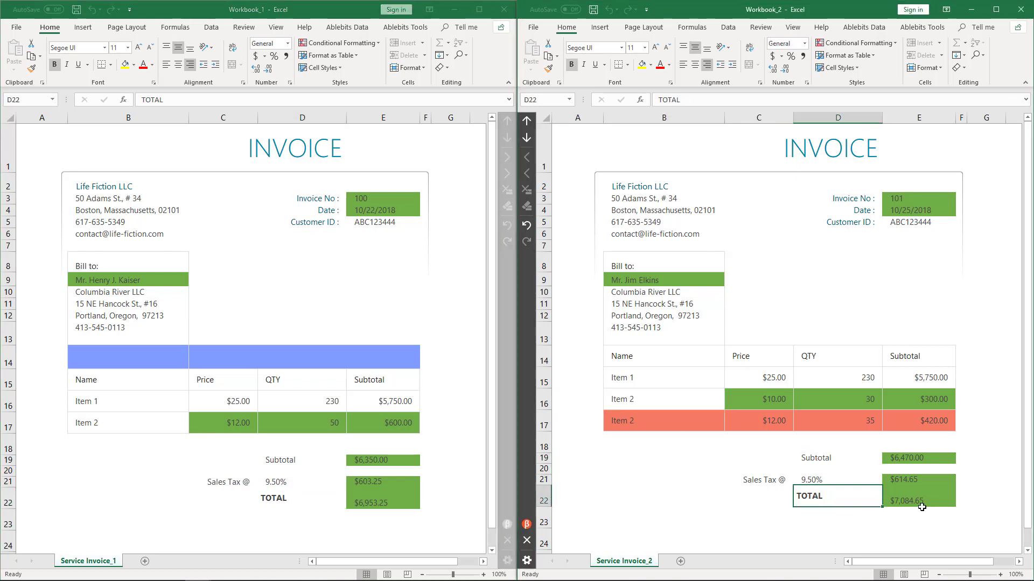
# Step: End the comparison, saving both workbooks and removing all coloured difference marks
pyautogui.click(526, 540)
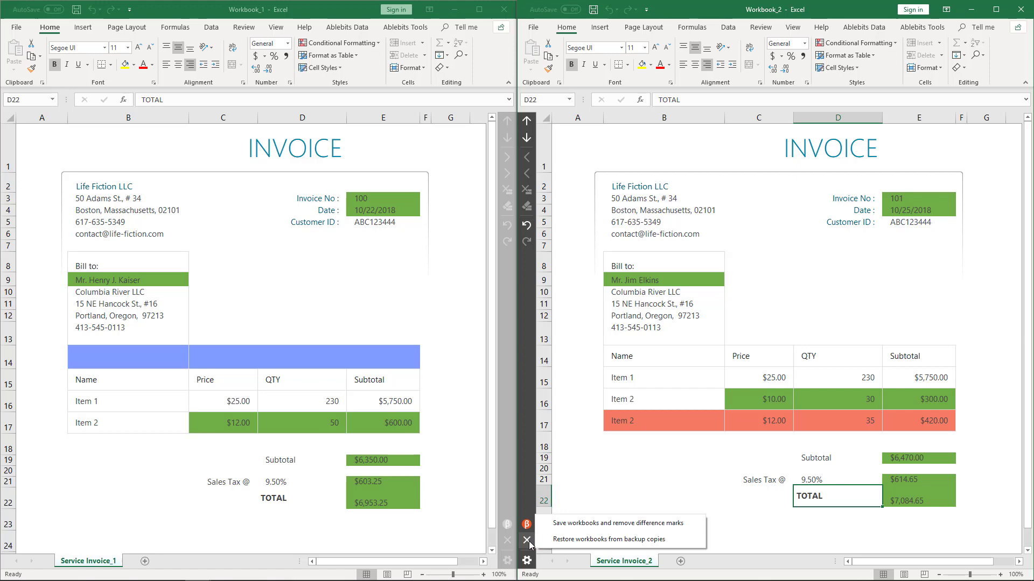
pyautogui.click(578, 524)
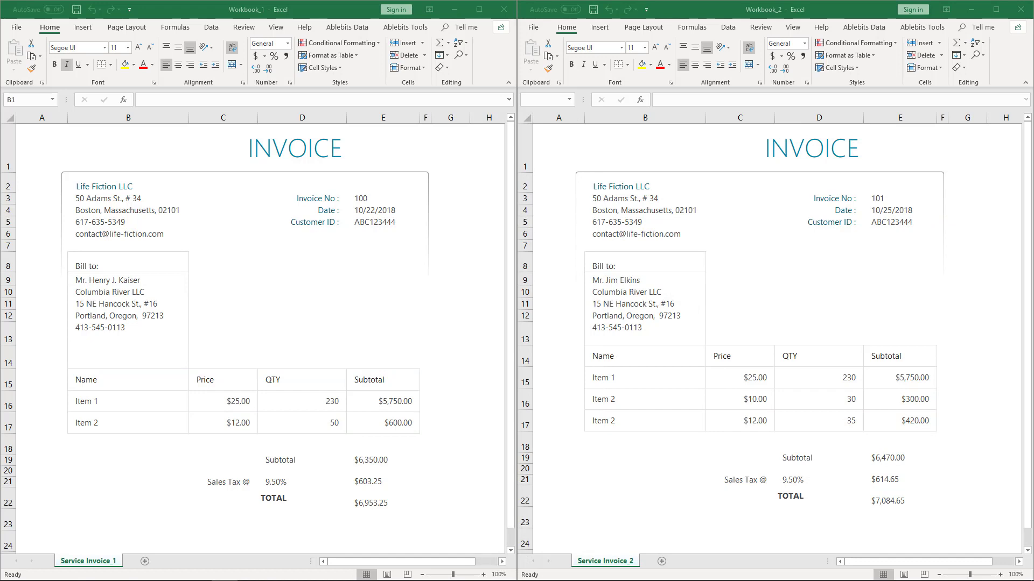
pyautogui.click(240, 247)
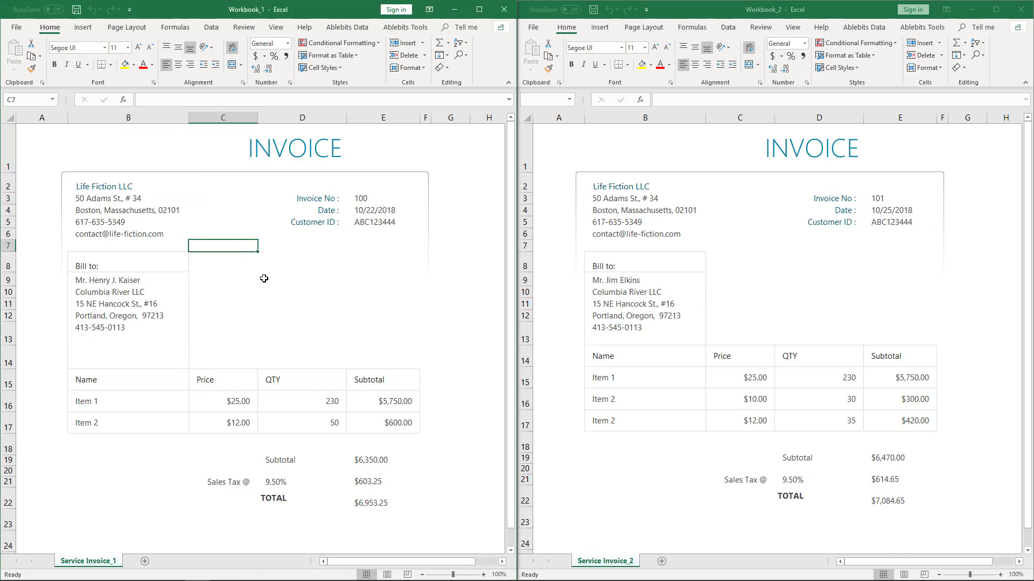
# Step: Re-run Compare Two Sheets on the two invoices using Best match for partially matching rows
pyautogui.click(369, 29)
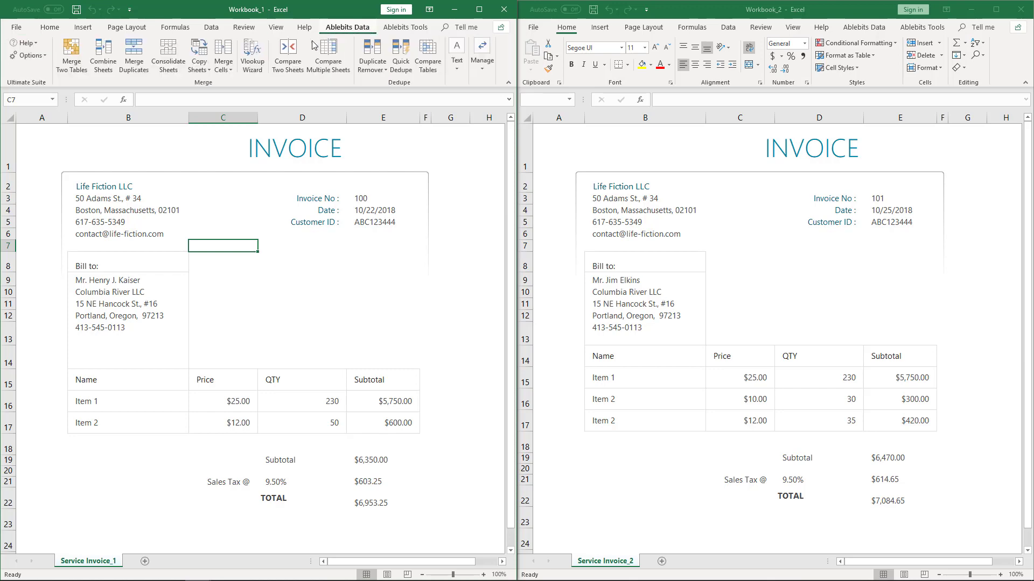
pyautogui.click(299, 52)
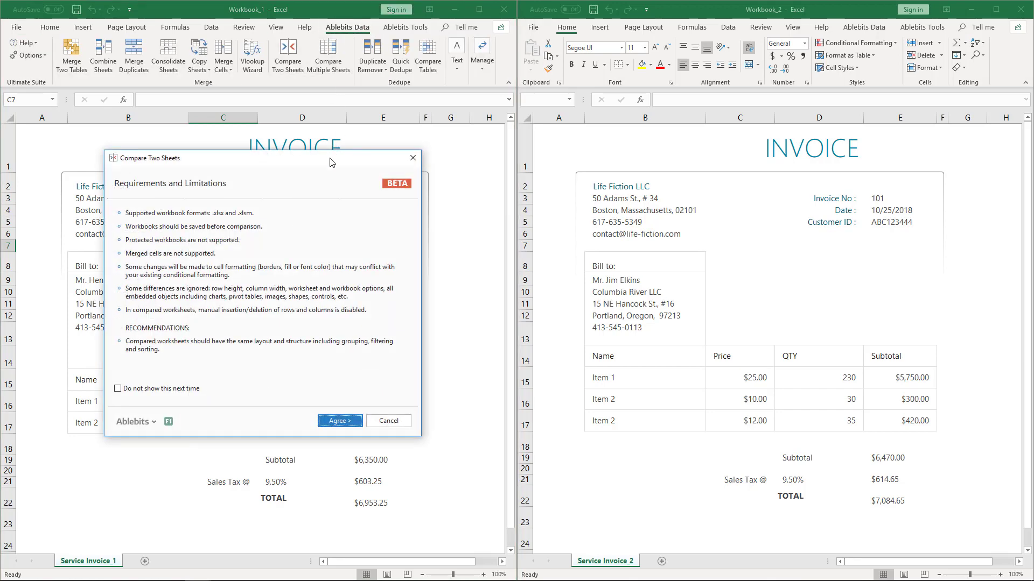
pyautogui.click(571, 326)
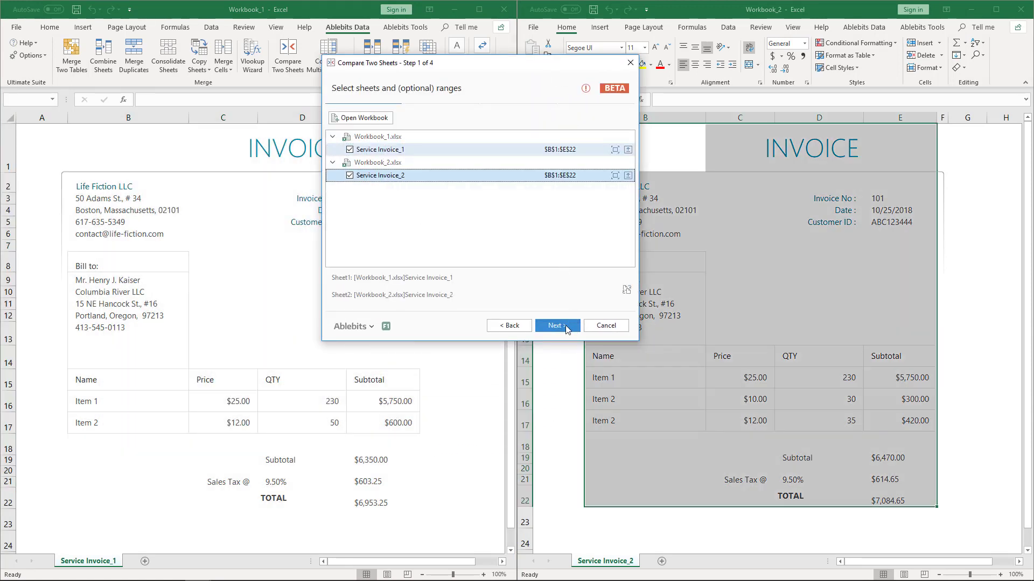
pyautogui.click(555, 325)
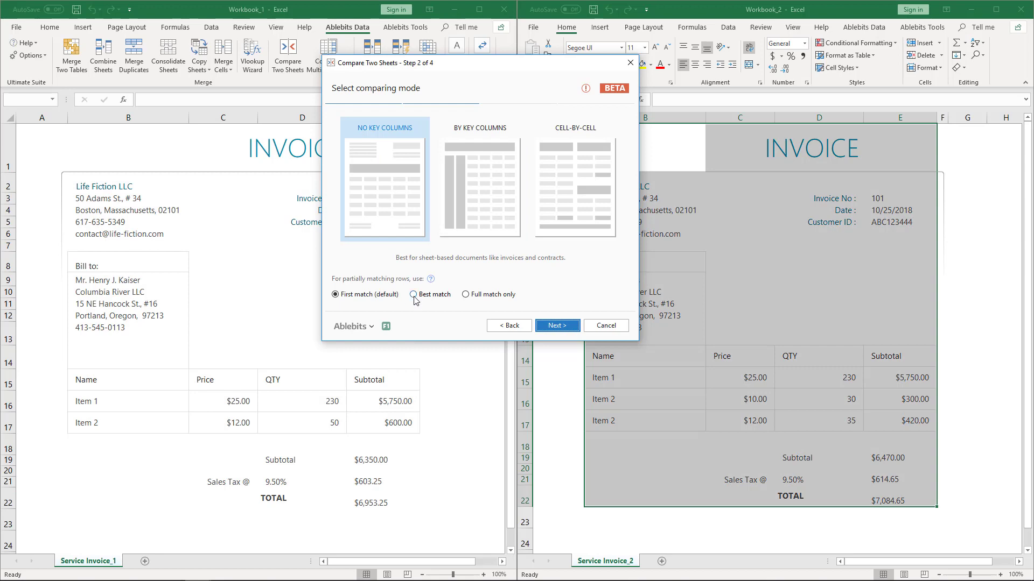
pyautogui.click(414, 296)
pyautogui.click(557, 326)
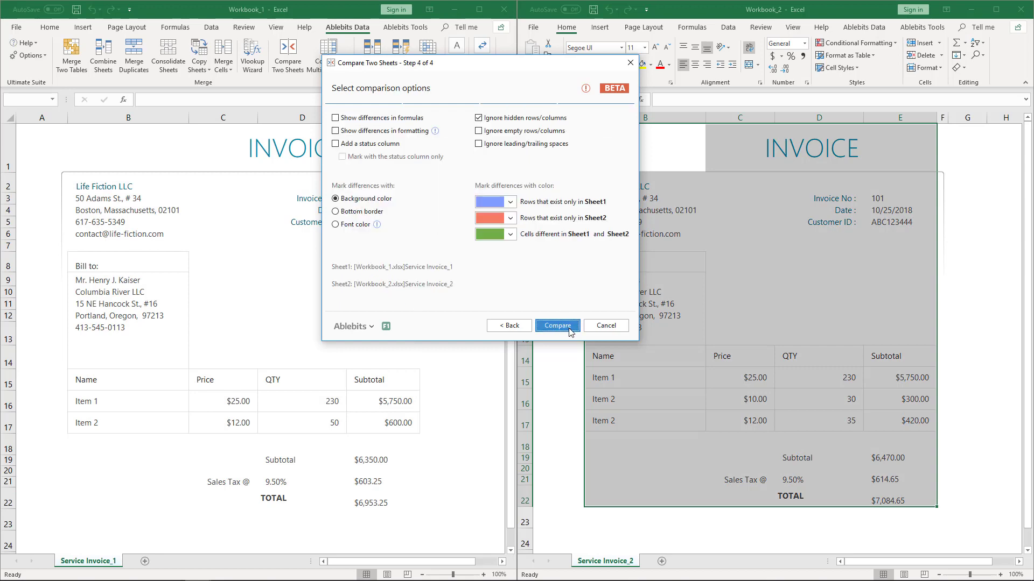
pyautogui.click(556, 260)
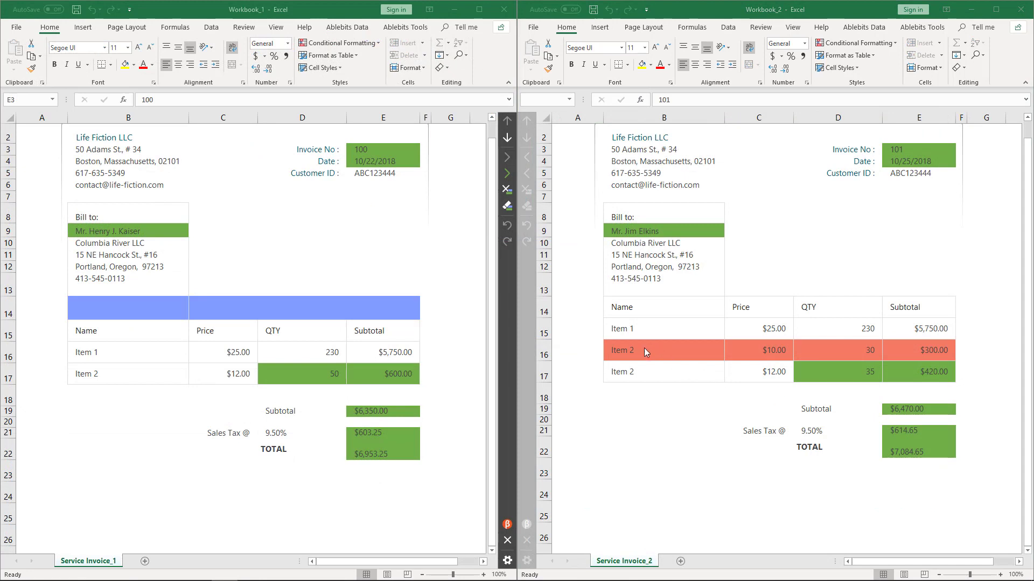
pyautogui.moveTo(641, 349); pyautogui.dragTo(925, 381)
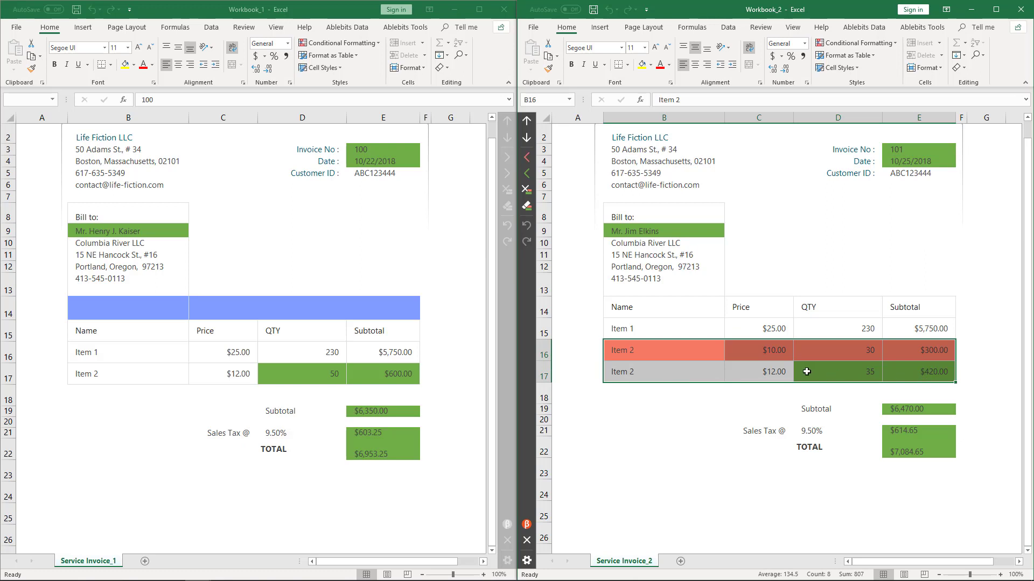
pyautogui.moveTo(721, 349); pyautogui.dragTo(904, 350)
pyautogui.moveTo(680, 376); pyautogui.dragTo(911, 366)
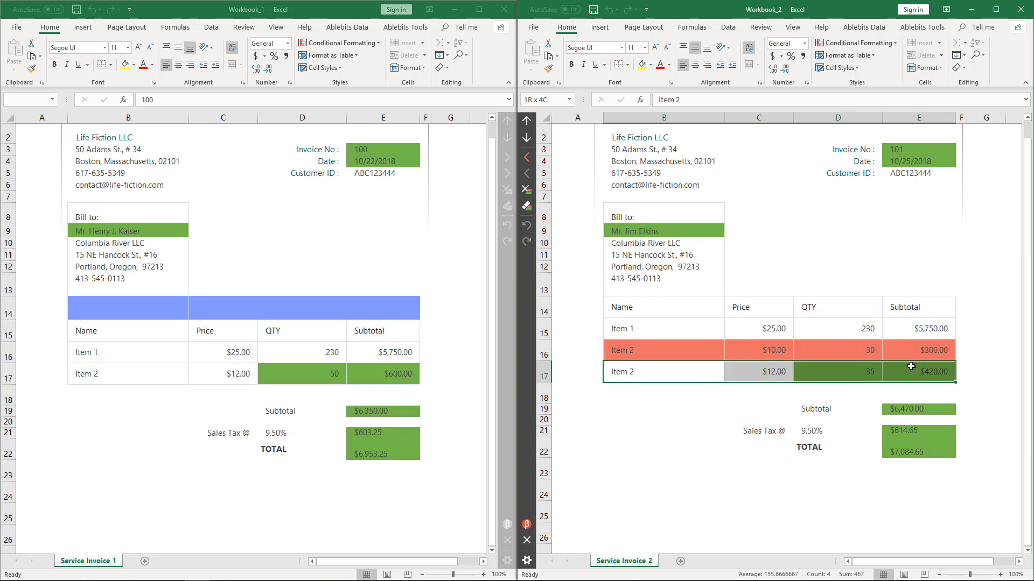
pyautogui.click(734, 370)
pyautogui.click(715, 370)
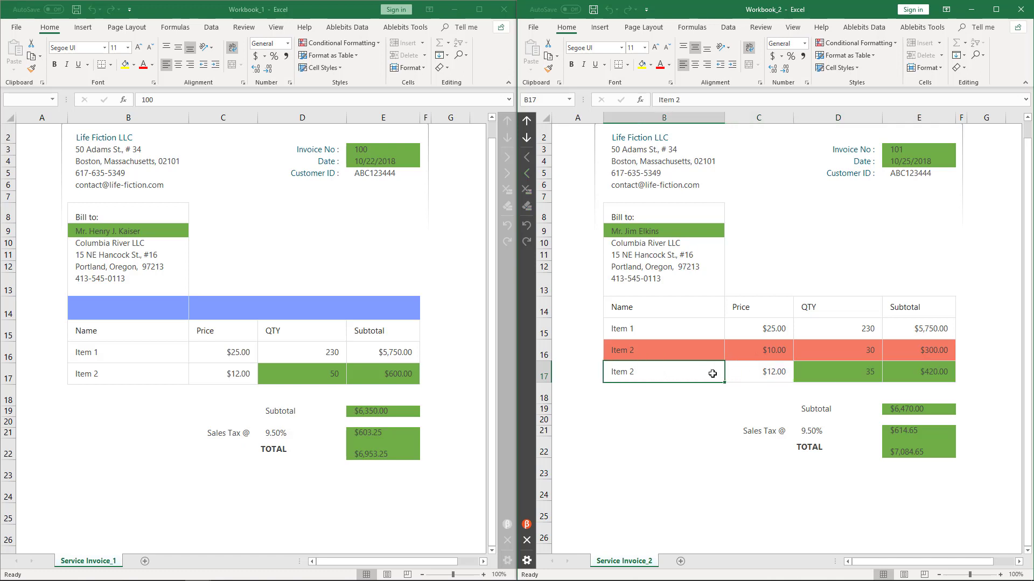
pyautogui.click(231, 379)
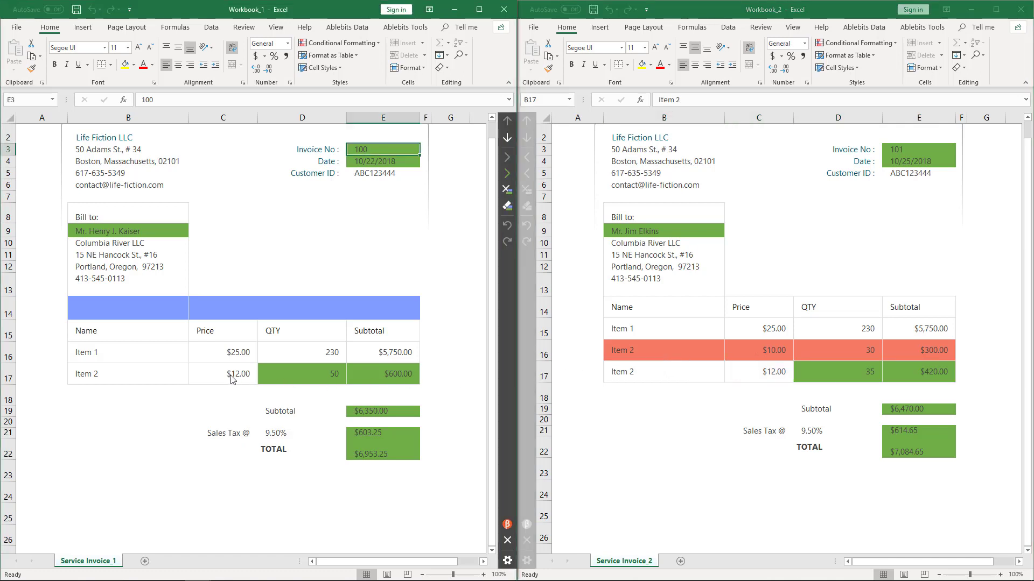
pyautogui.click(231, 379)
pyautogui.click(154, 374)
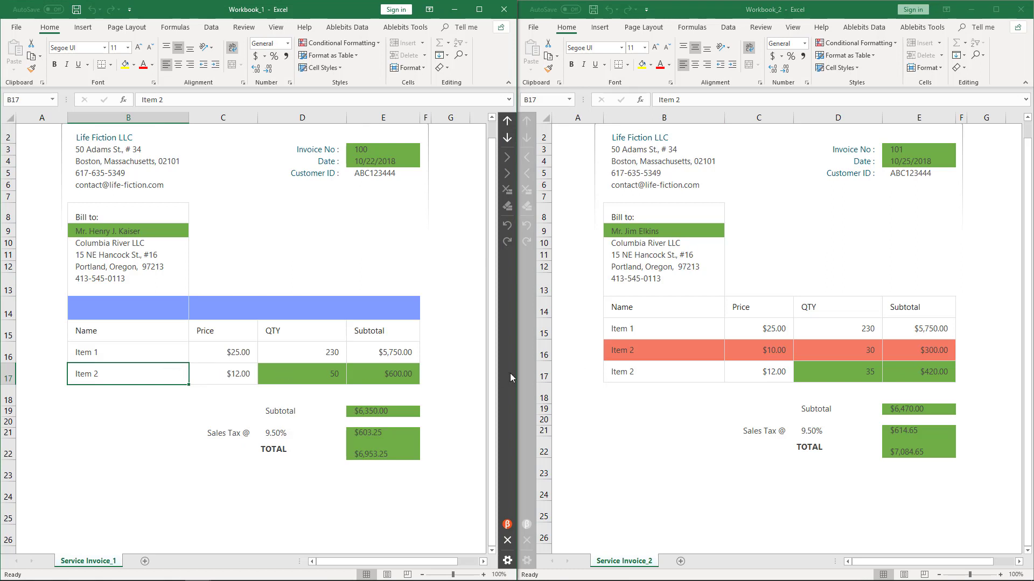
pyautogui.click(677, 372)
pyautogui.click(745, 375)
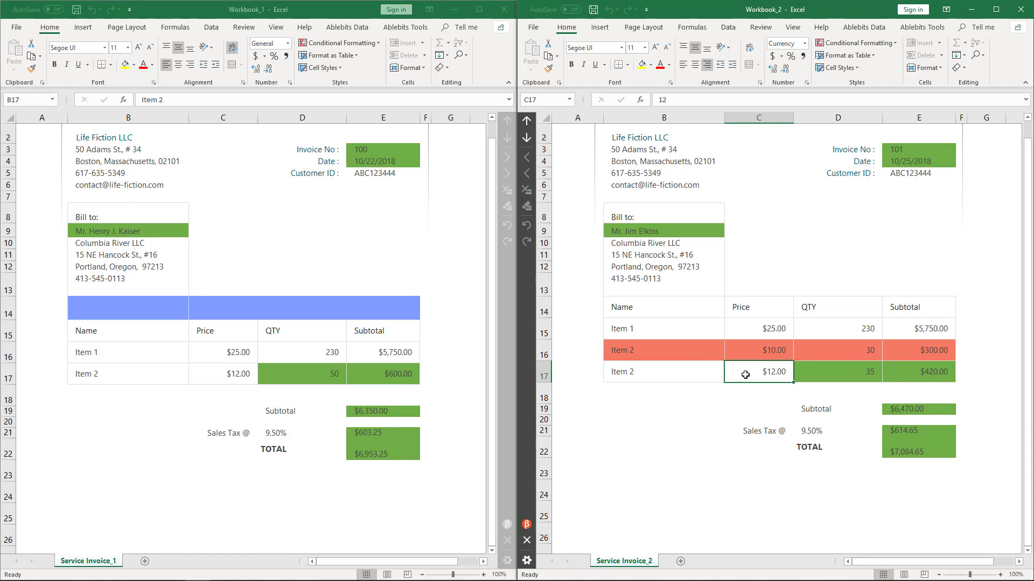
pyautogui.click(697, 375)
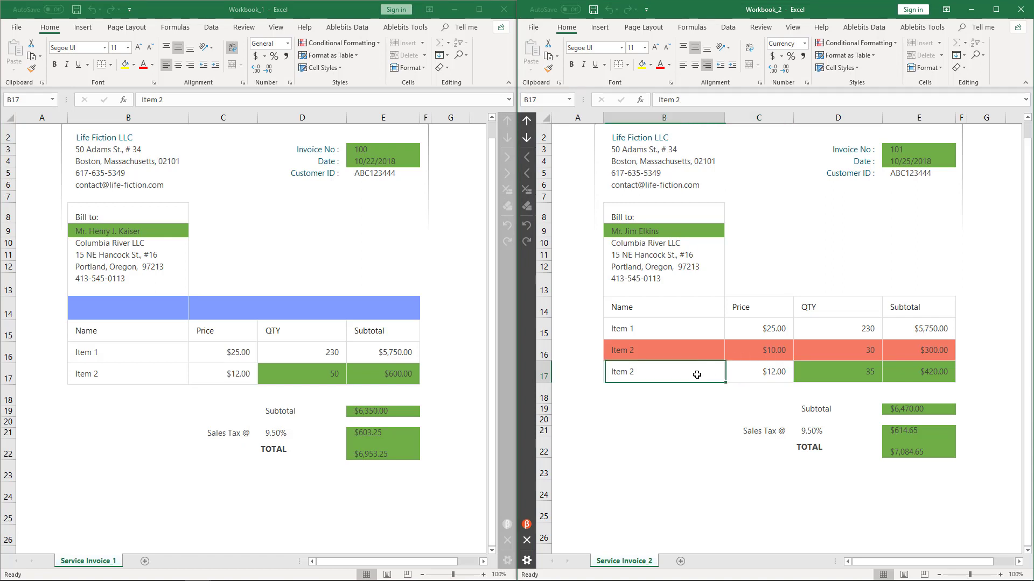
pyautogui.click(735, 375)
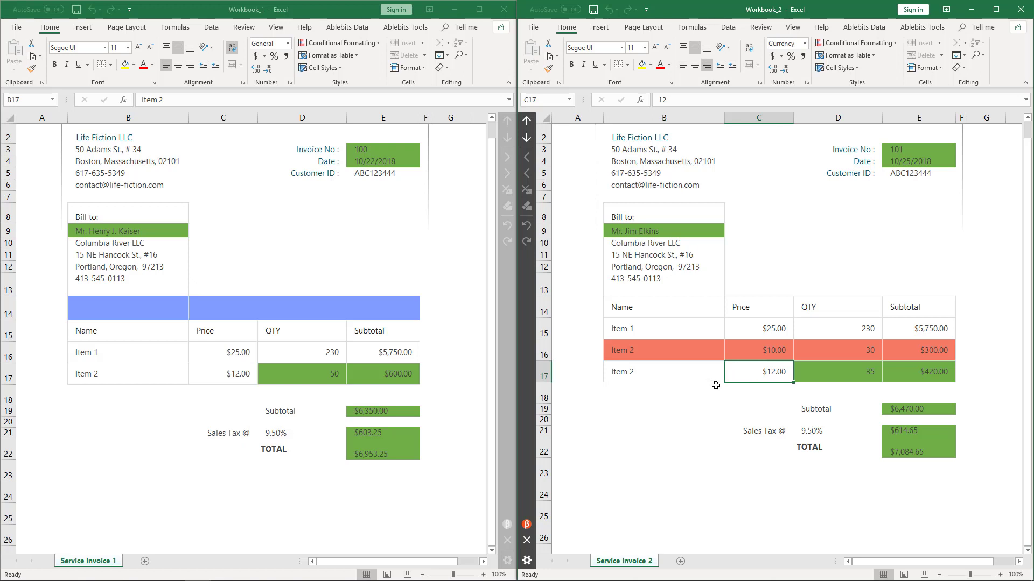
# Step: Close the previous review and compare against Service Invoice_2 again using Full match only
pyautogui.click(526, 540)
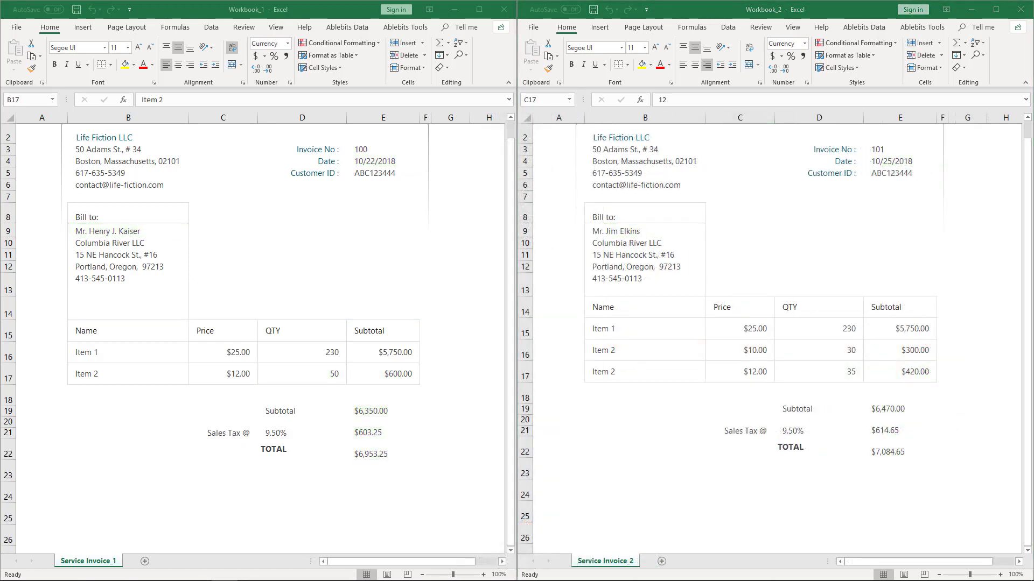
pyautogui.click(365, 30)
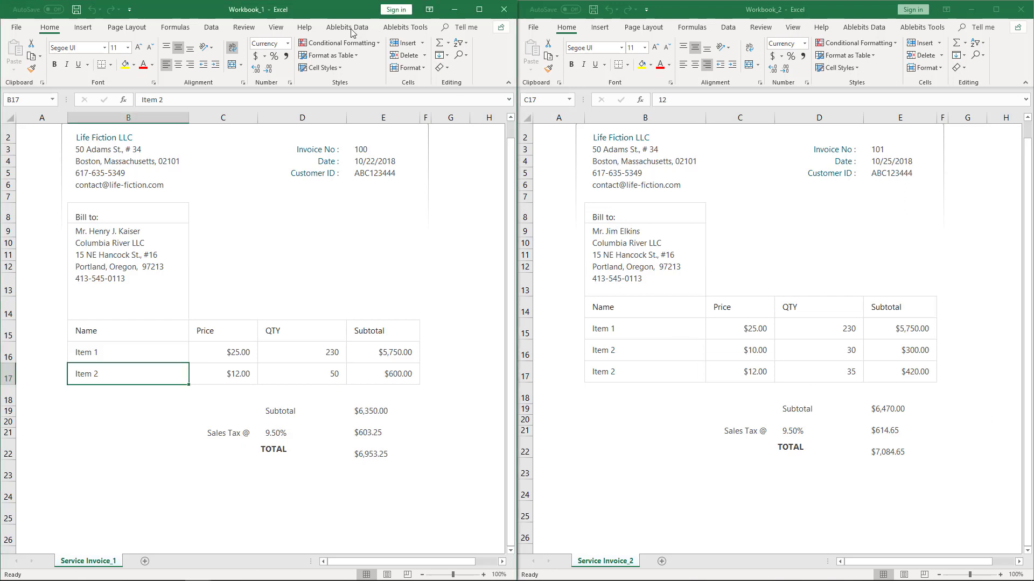
pyautogui.click(361, 32)
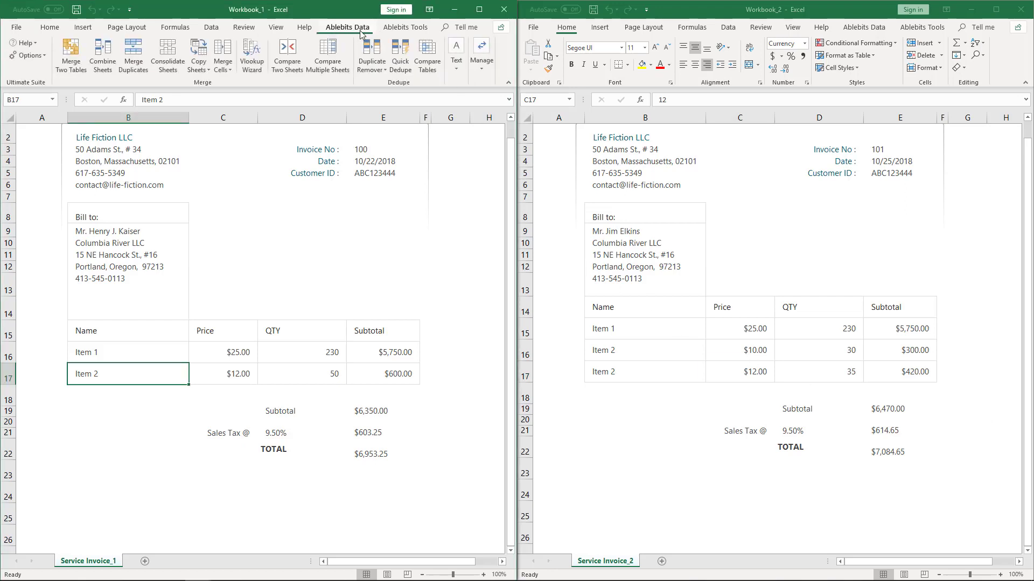
pyautogui.click(296, 61)
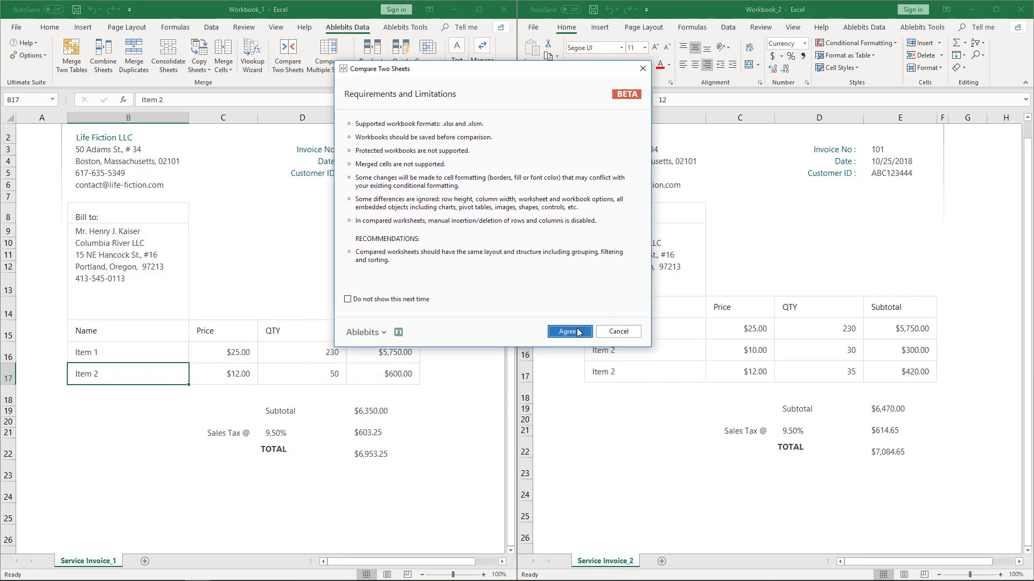
pyautogui.click(569, 331)
pyautogui.click(375, 184)
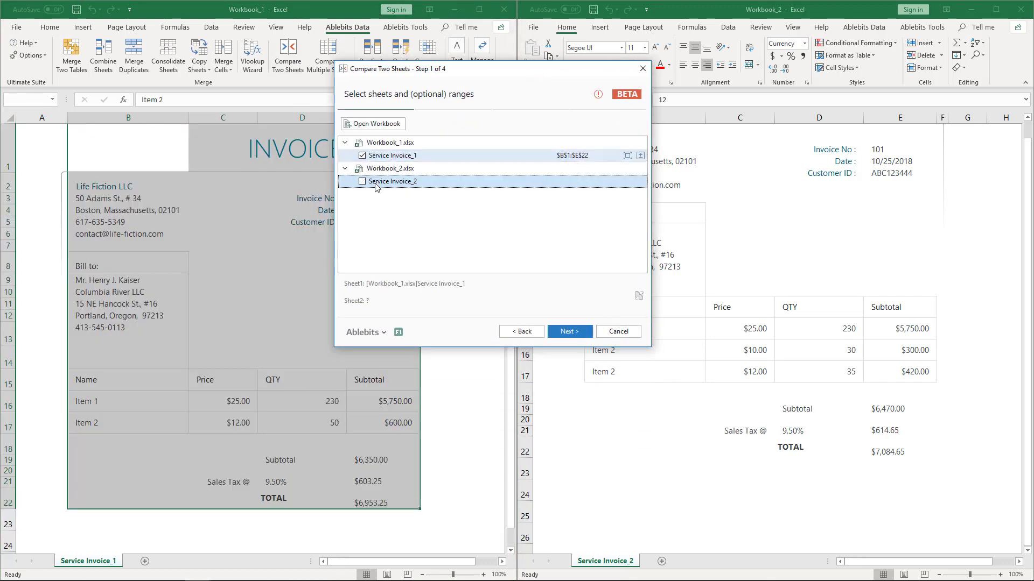
pyautogui.click(567, 331)
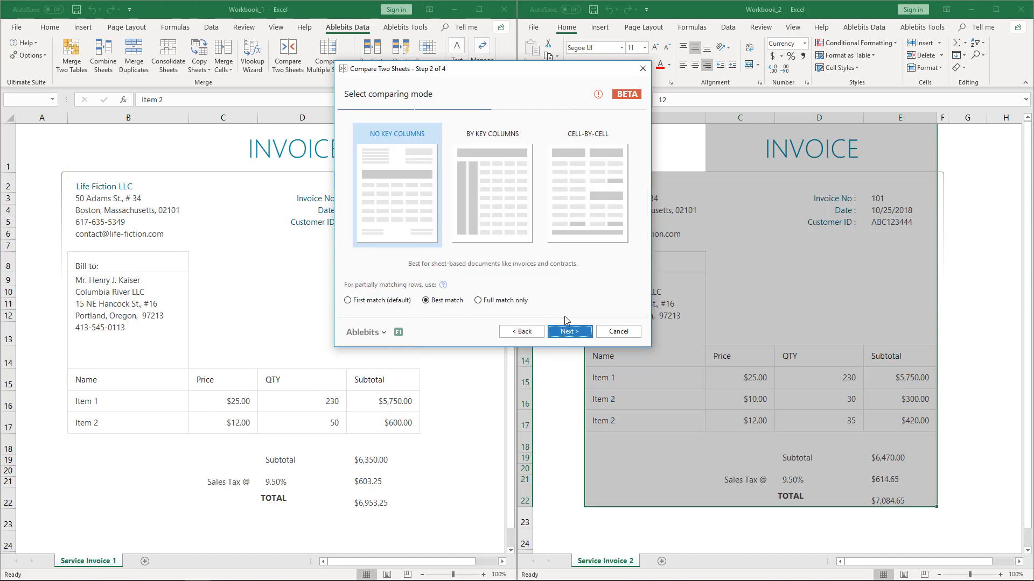
pyautogui.click(478, 301)
pyautogui.click(569, 332)
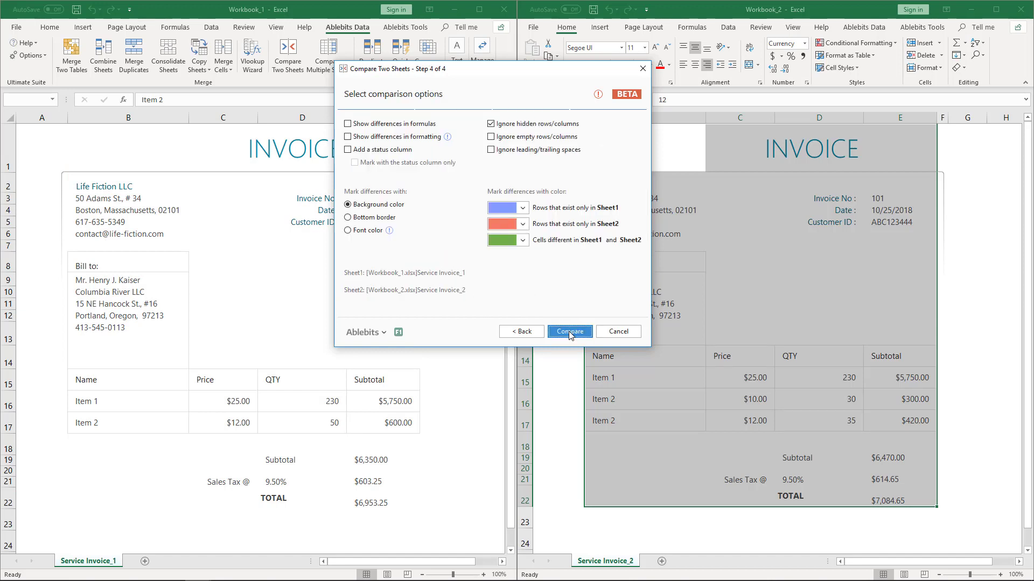
pyautogui.click(569, 331)
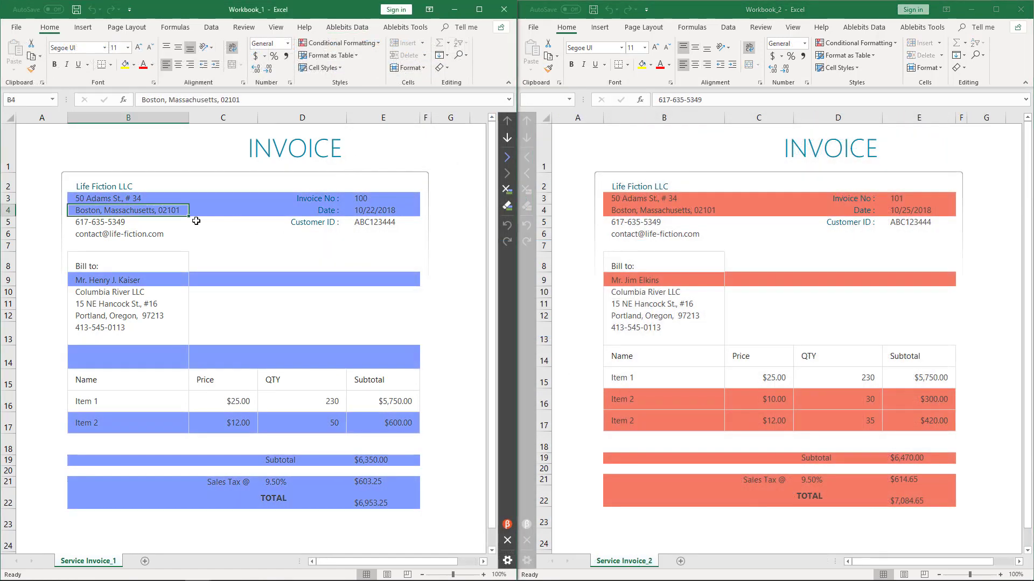
pyautogui.click(679, 202)
pyautogui.click(682, 211)
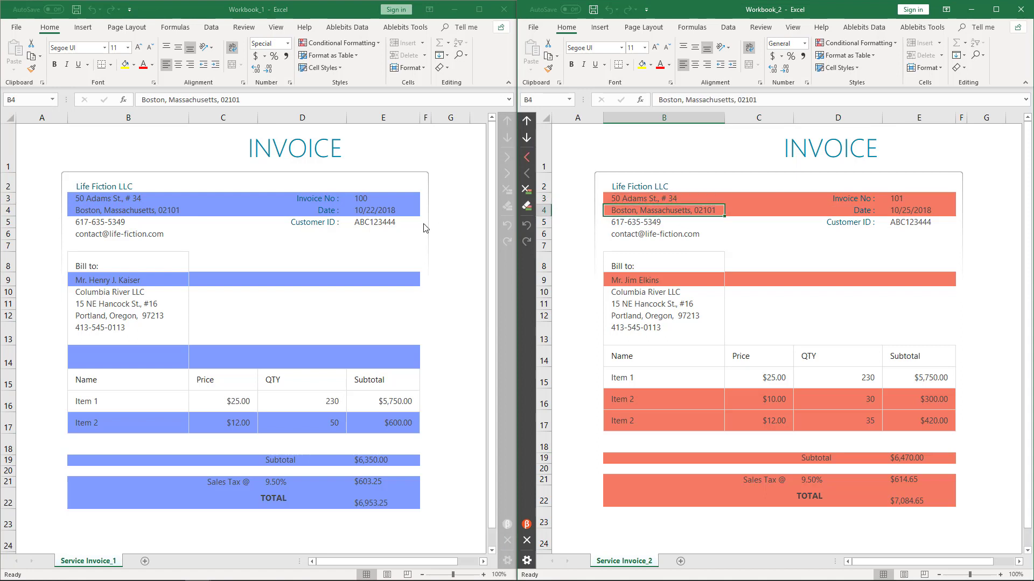
pyautogui.click(108, 195)
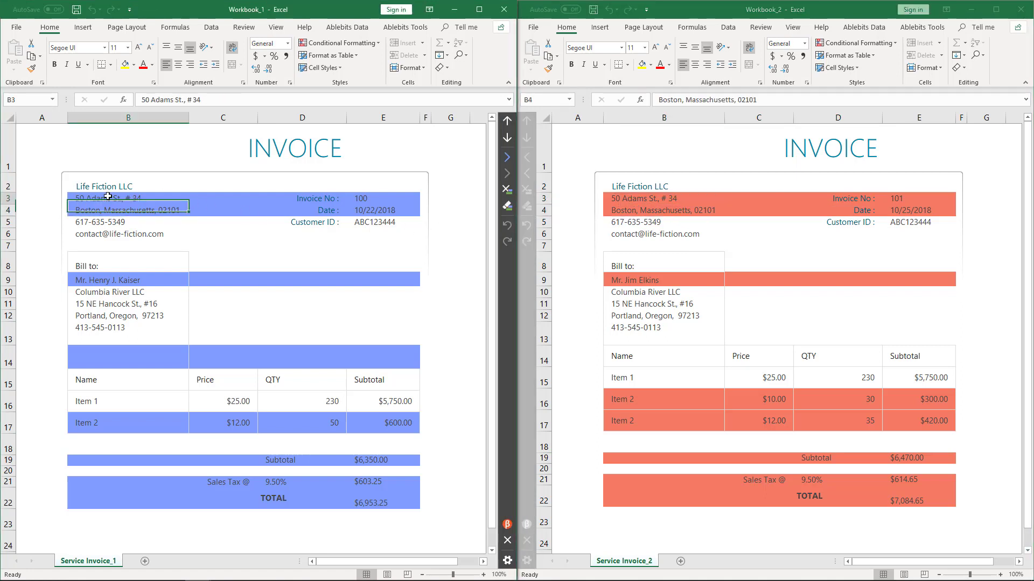
pyautogui.click(507, 138)
pyautogui.click(507, 139)
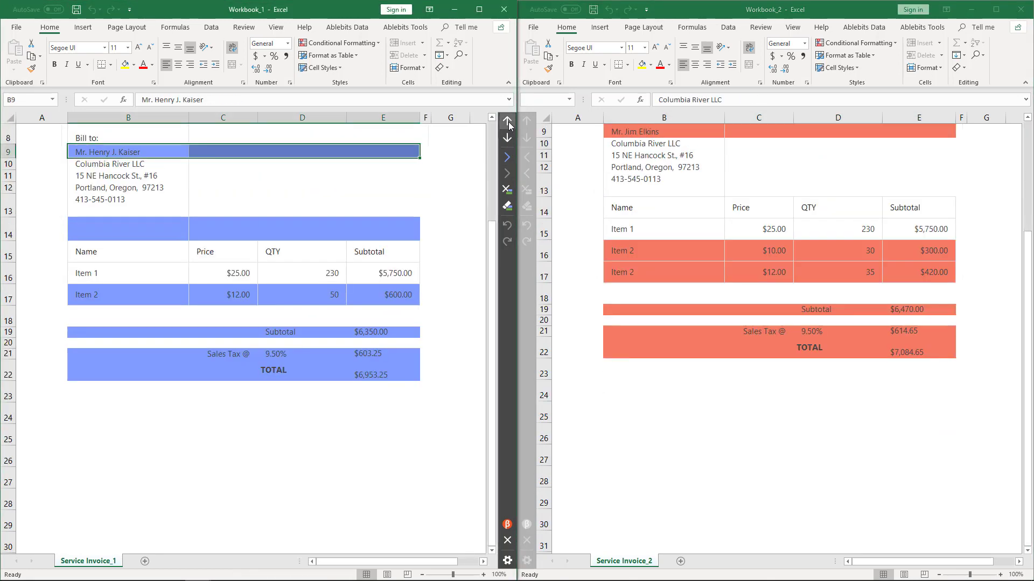
pyautogui.click(508, 122)
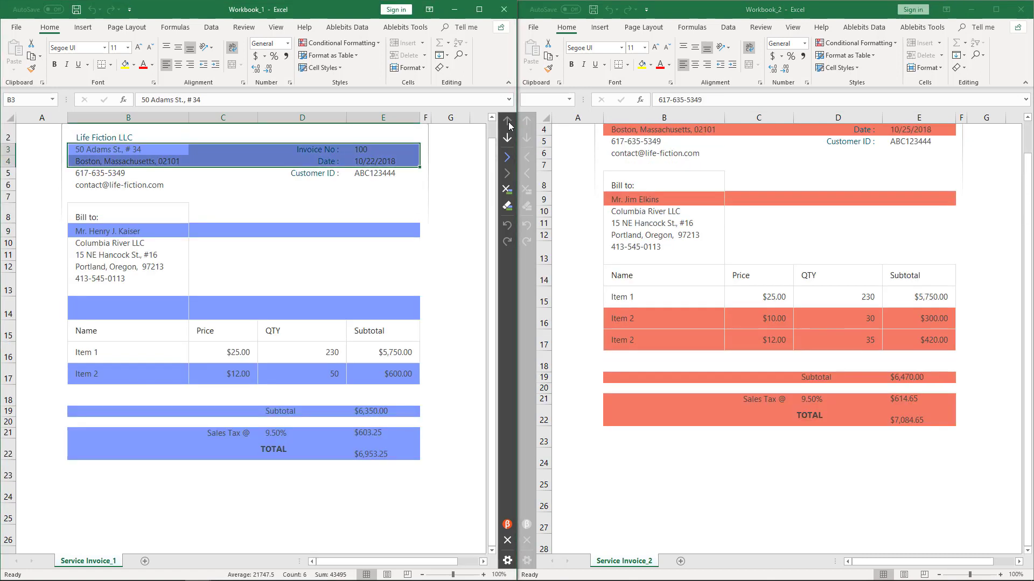
pyautogui.click(699, 336)
pyautogui.click(698, 336)
pyautogui.click(526, 126)
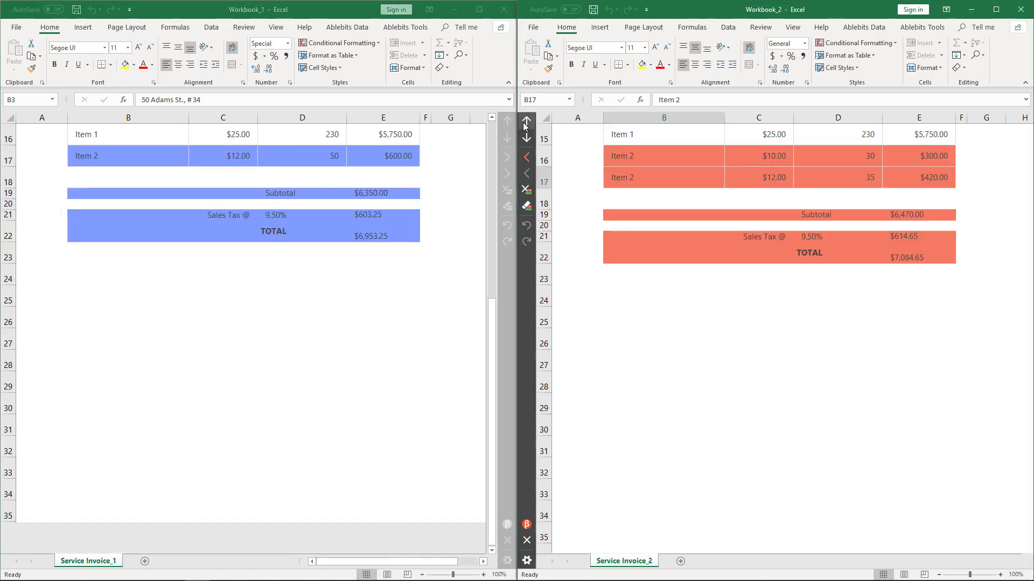
pyautogui.click(526, 126)
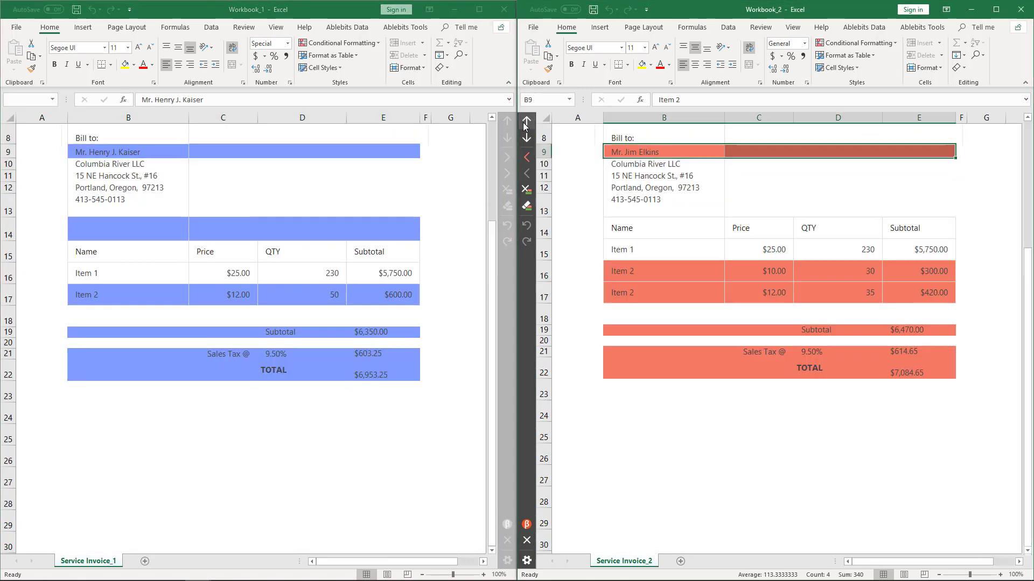
pyautogui.click(526, 126)
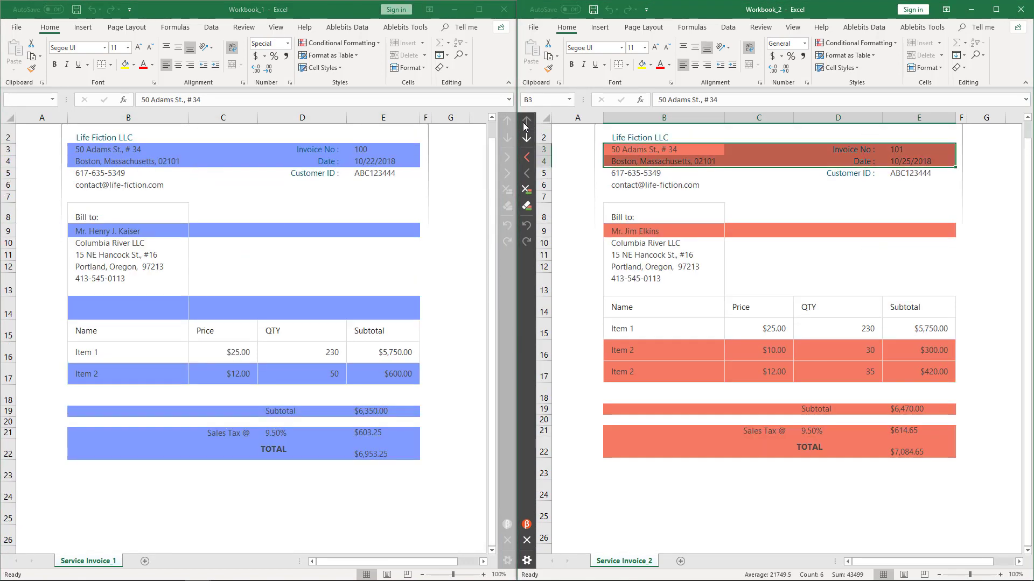